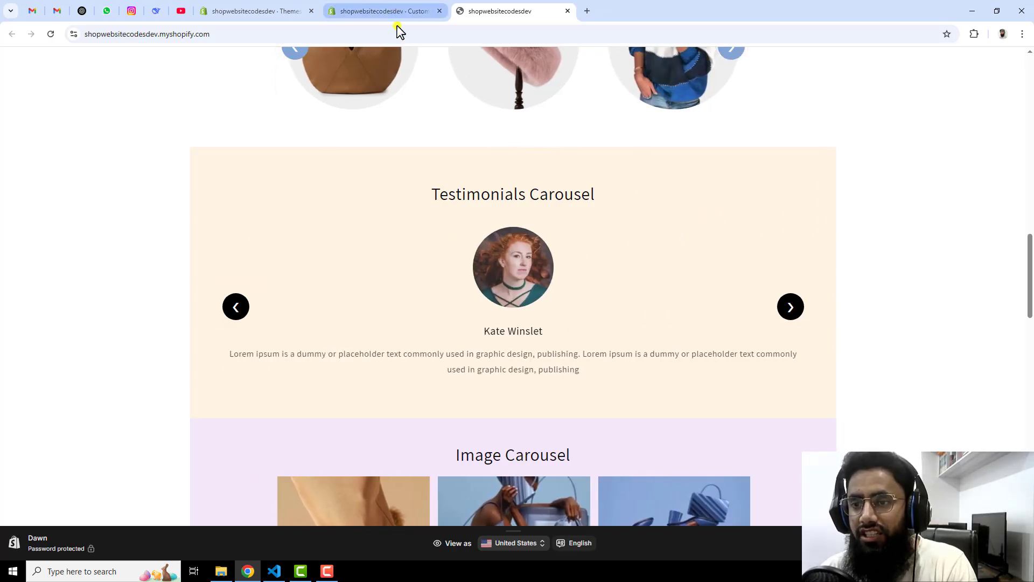
Delete the Testimonial Slider section from the home page and save the theme.
left_click(396, 13)
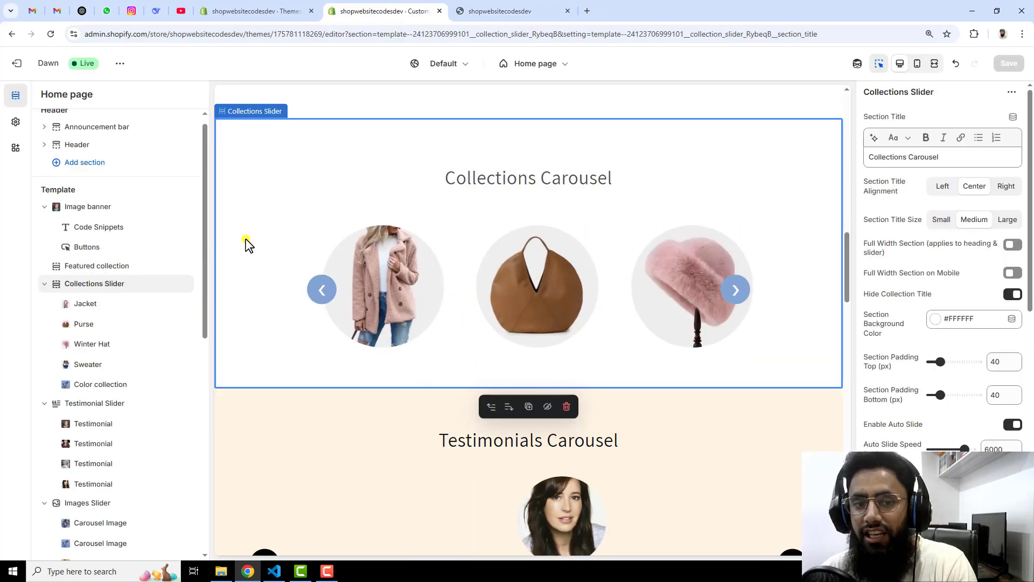
scroll(124, 377, "down", 1)
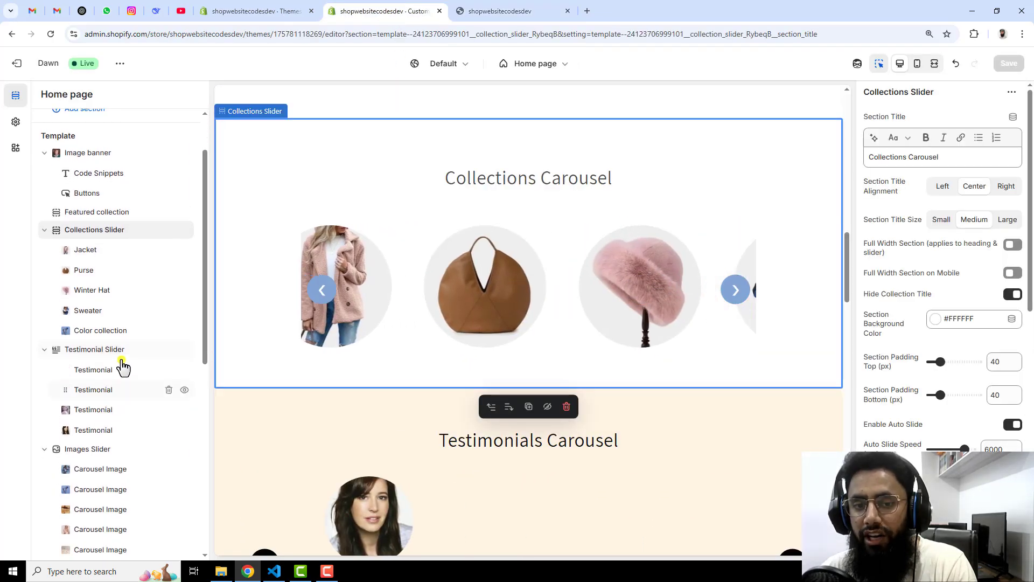
left_click(169, 351)
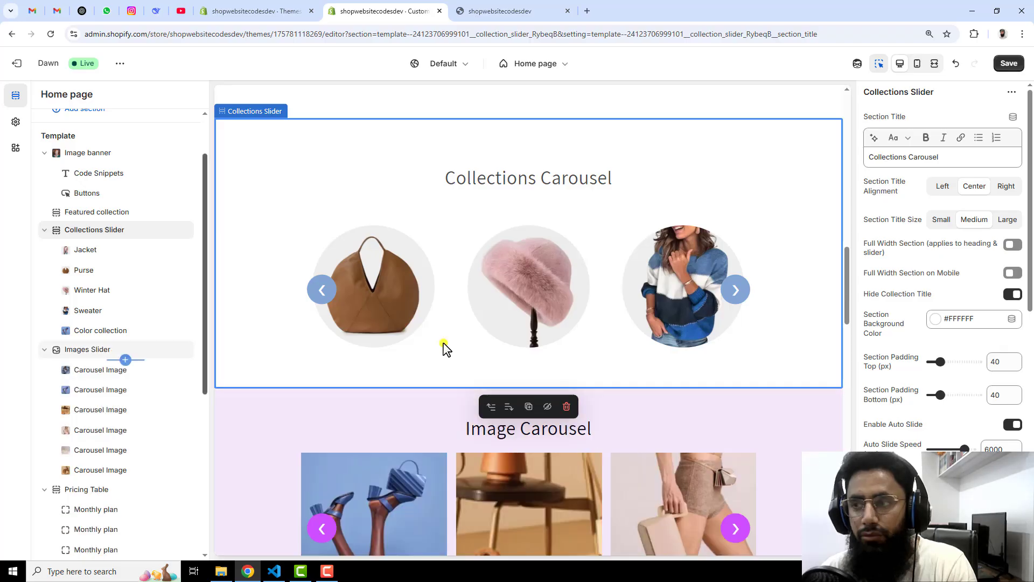
left_click(1009, 63)
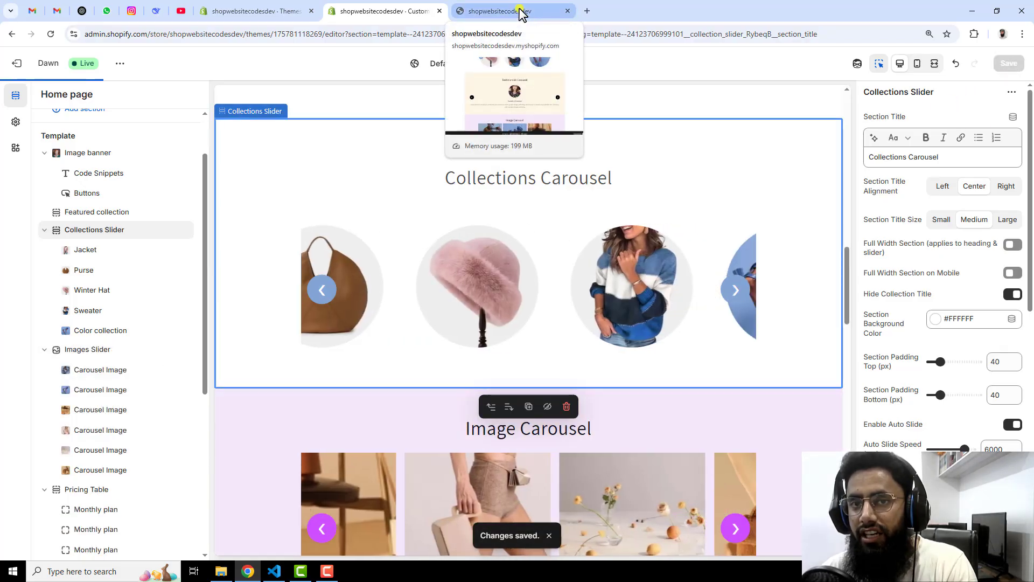
left_click(272, 11)
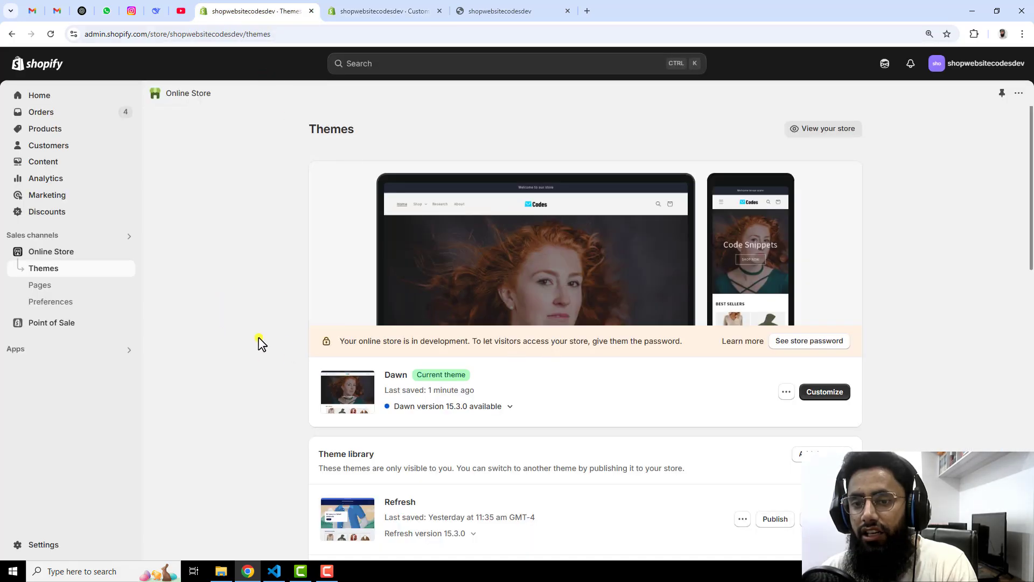
Open the Dawn theme's code editor and close the open products-slider.liquid file.
scroll(668, 404, "down", 1)
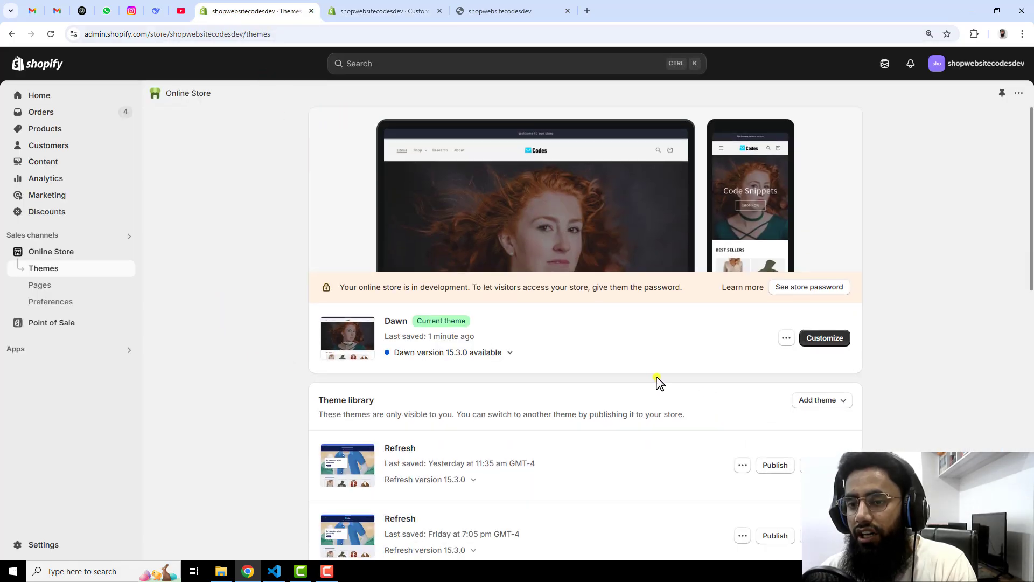
left_click(786, 339)
left_click(722, 449)
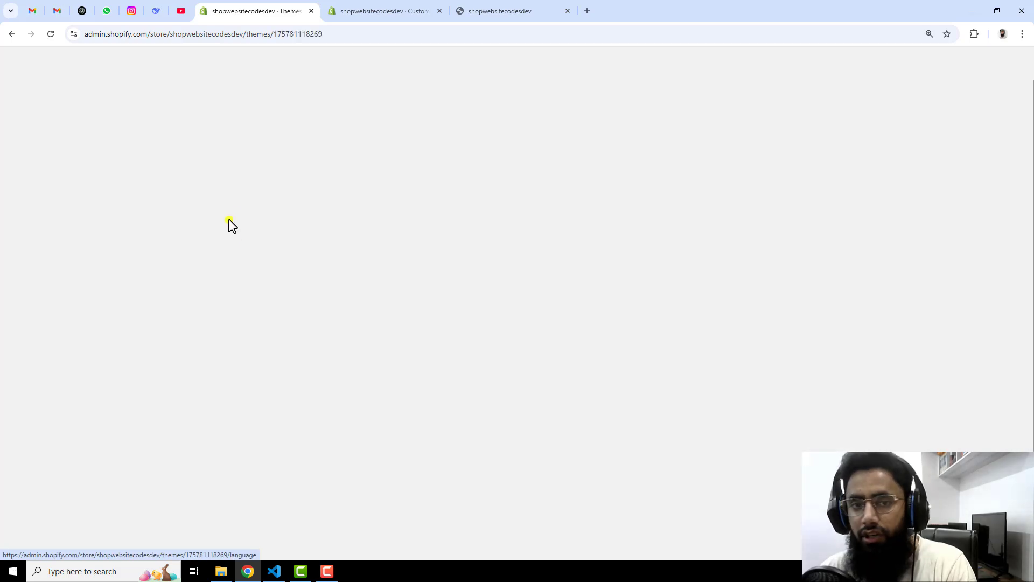
left_click(78, 96)
left_click(321, 101)
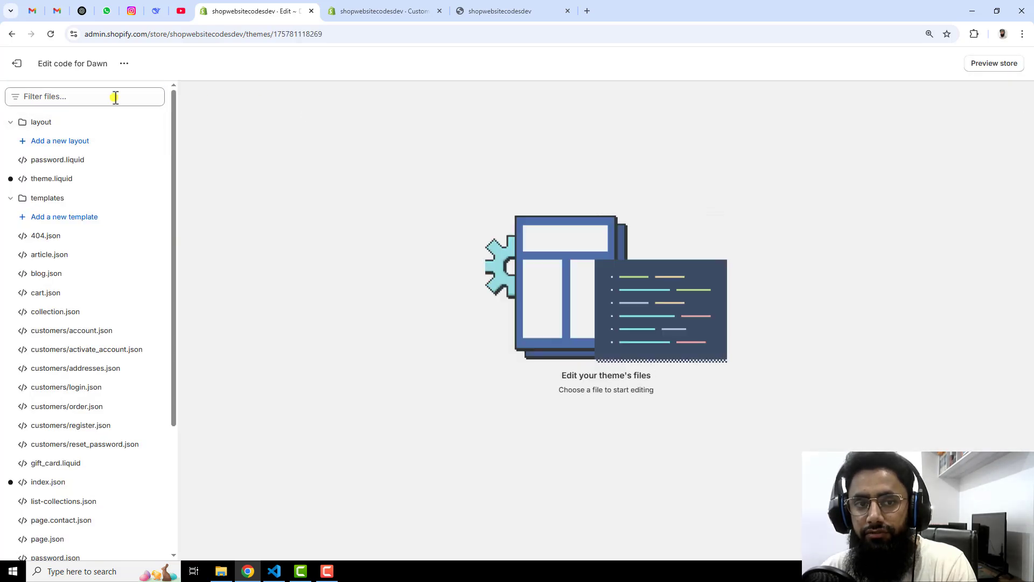
Filter files by 'sli' and delete testimonial-slider.liquid, then return to the storefront.
left_click(85, 95)
type("slid")
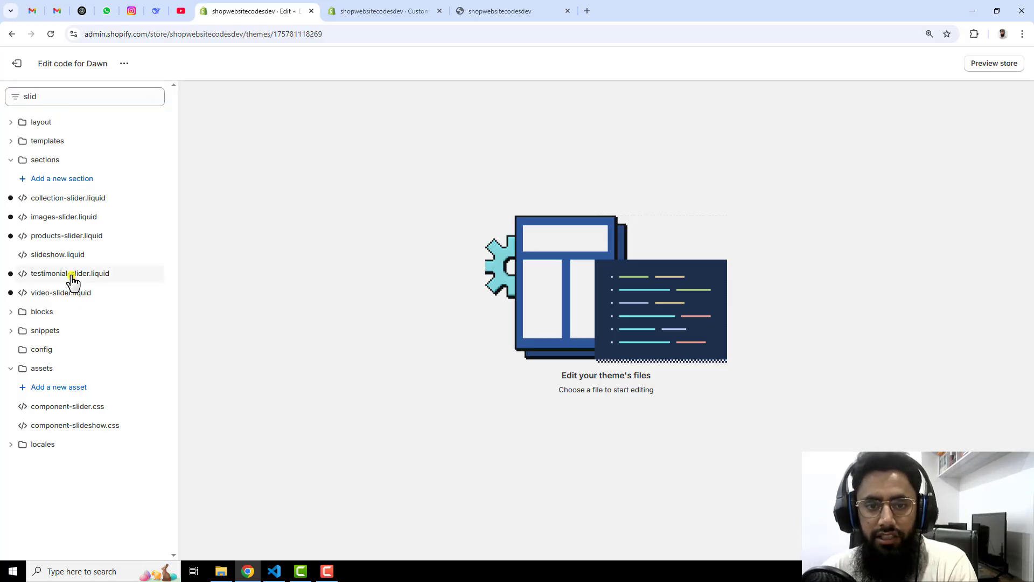
left_click(67, 273)
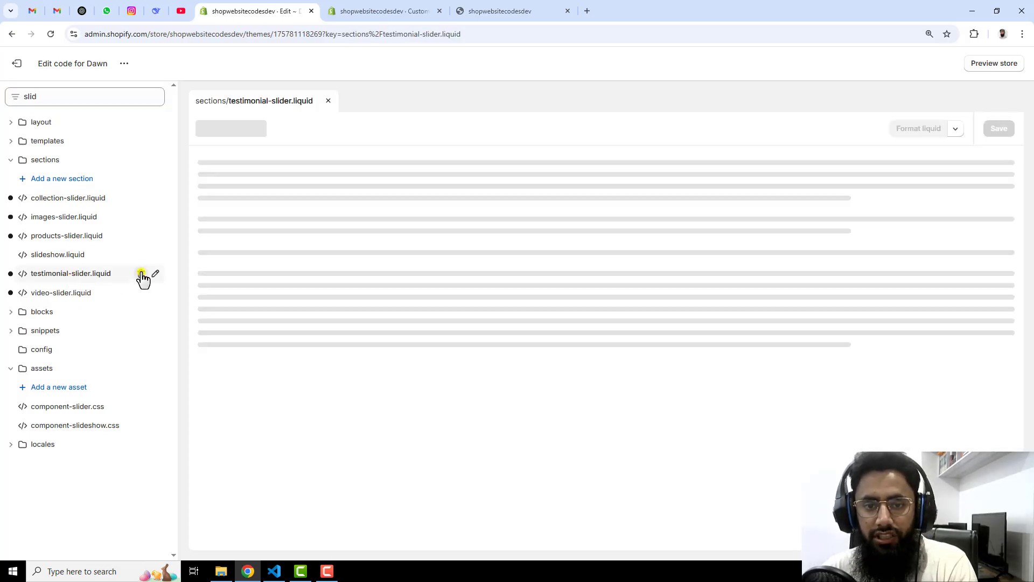
left_click(140, 273)
left_click(653, 356)
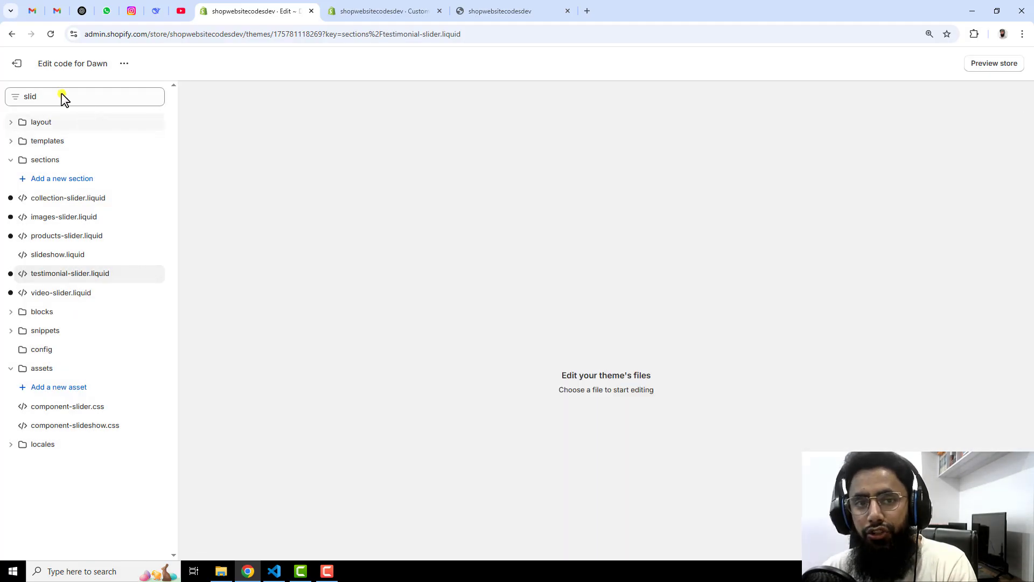
left_click(16, 63)
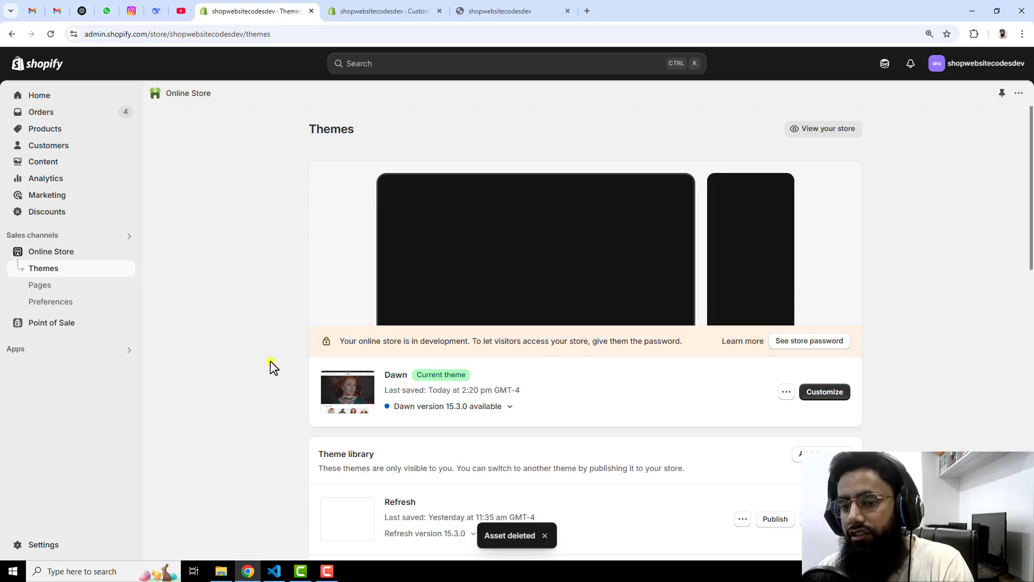
left_click(496, 11)
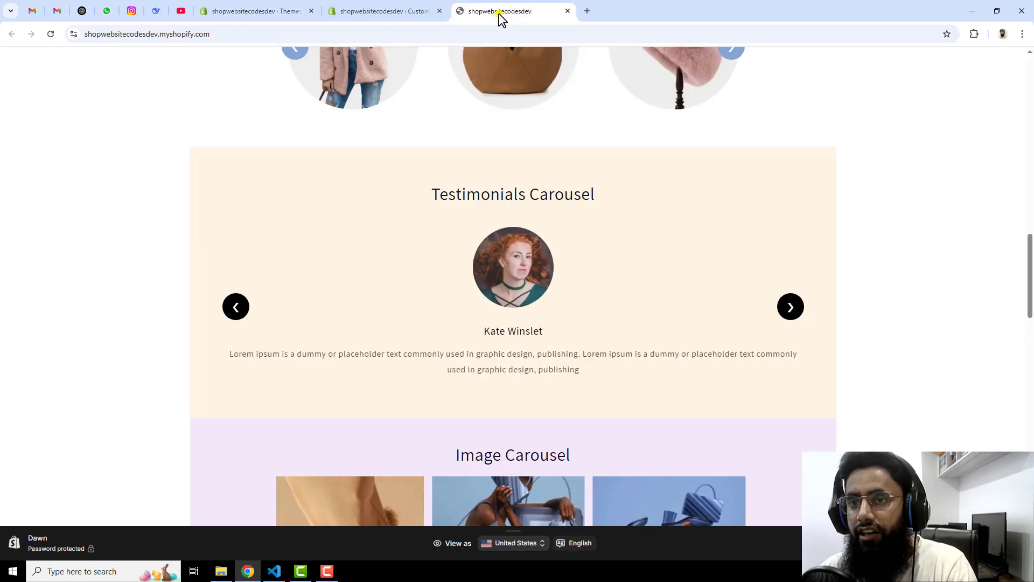
Reload the storefront home page and scroll through it to confirm the testimonials carousel is gone.
left_click(50, 34)
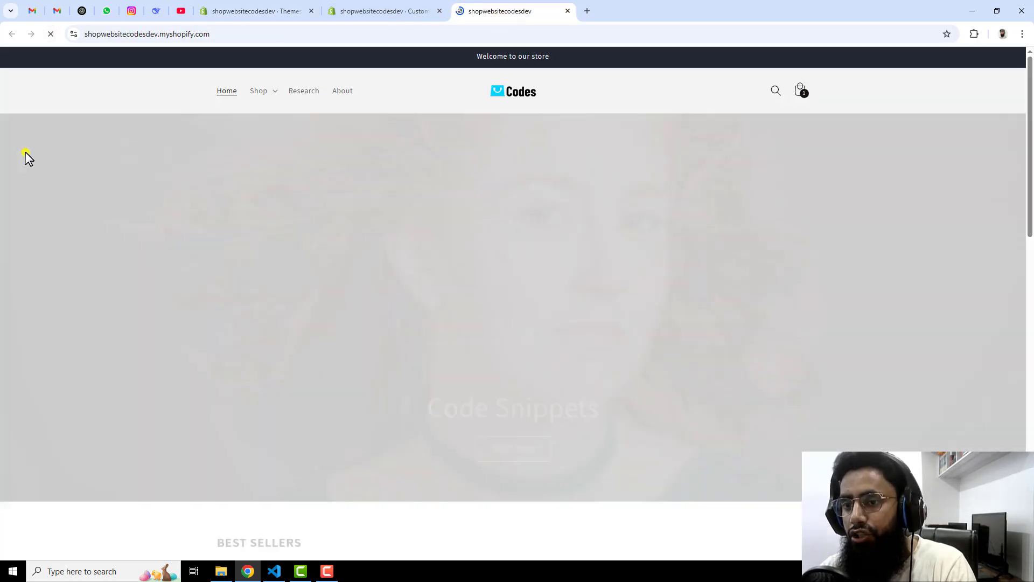
scroll(599, 221, "up", 8)
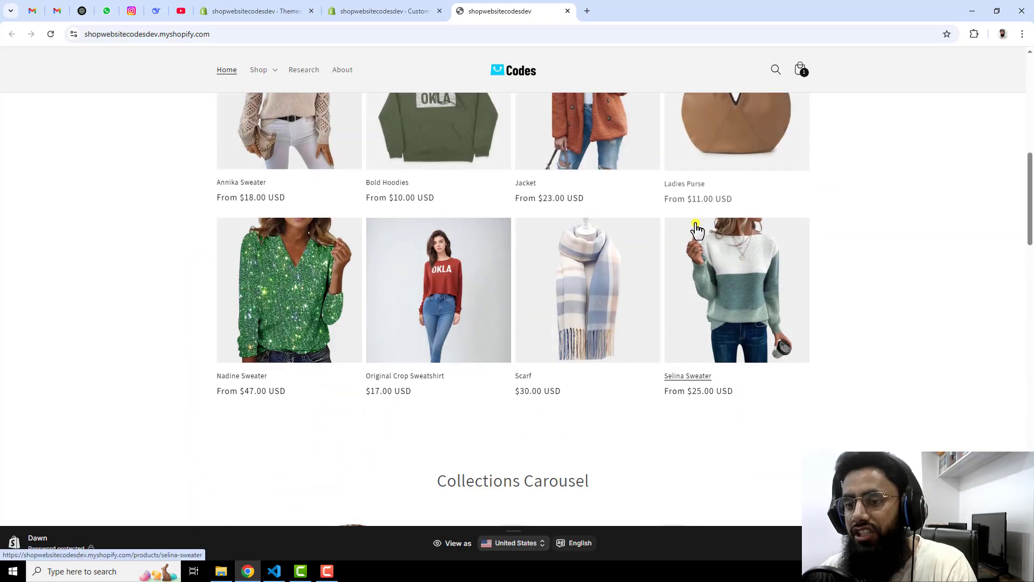
scroll(681, 228, "down", 5)
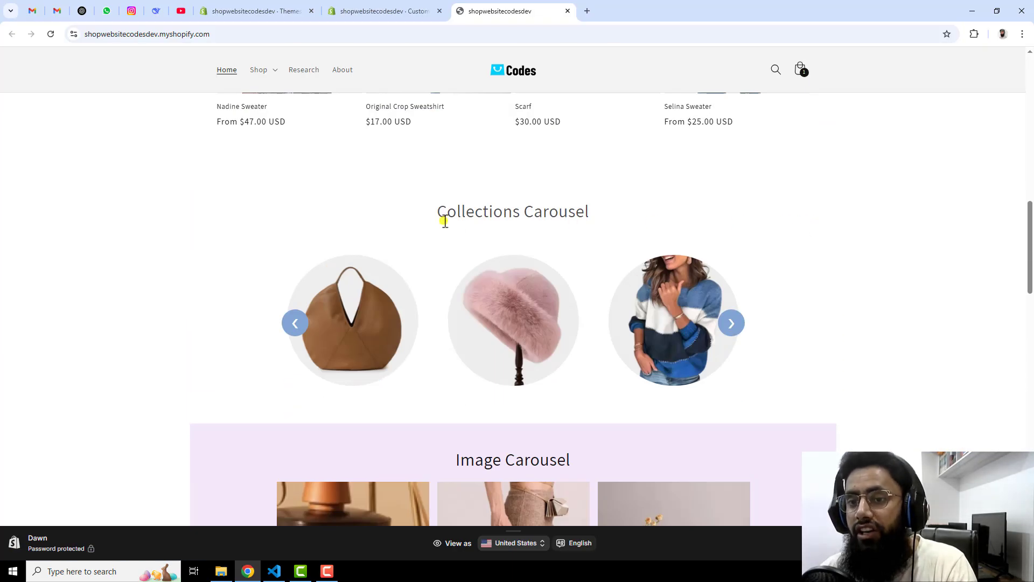
scroll(439, 235, "down", 9)
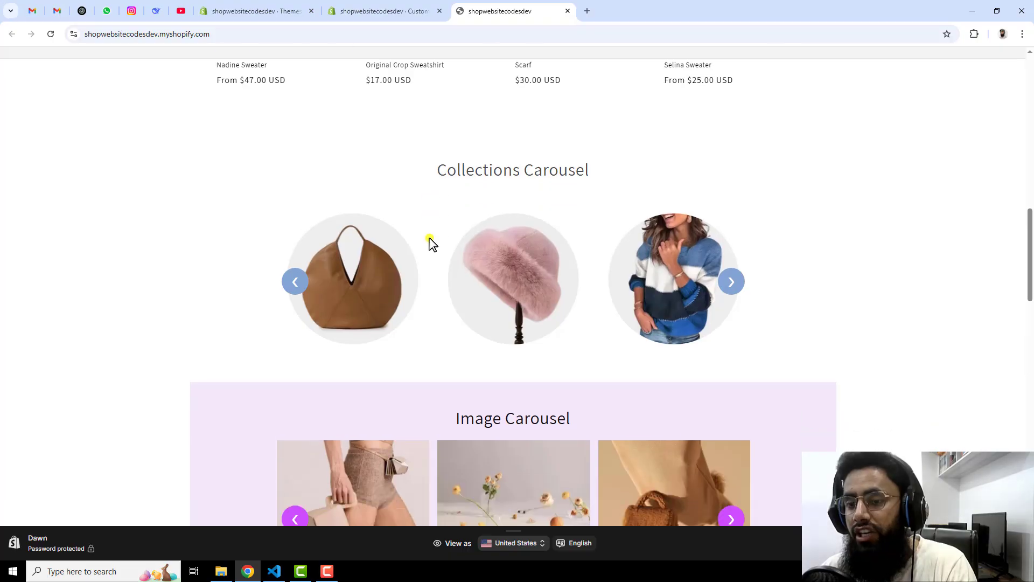
scroll(376, 288, "down", 8)
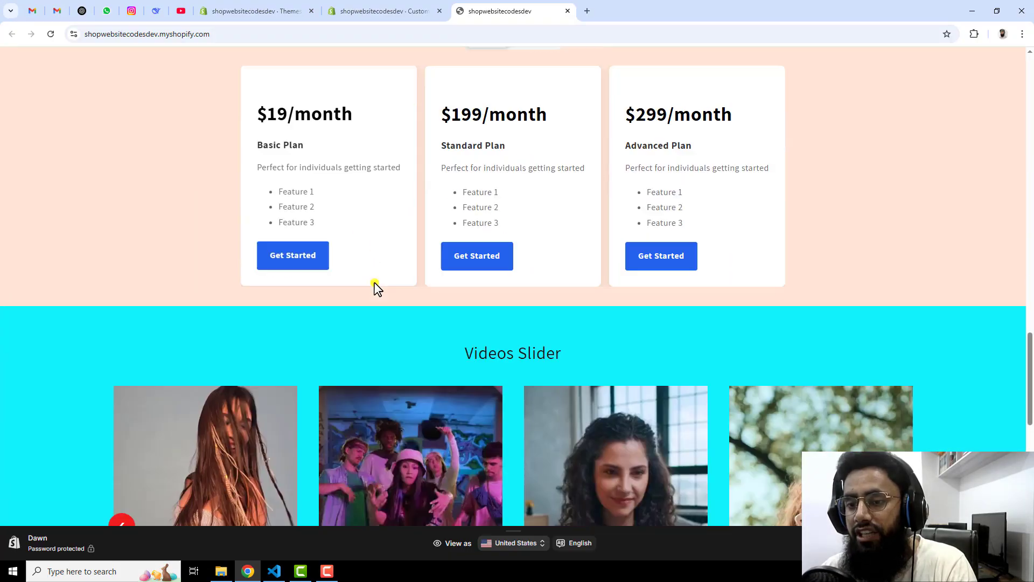
scroll(645, 268, "down", 7)
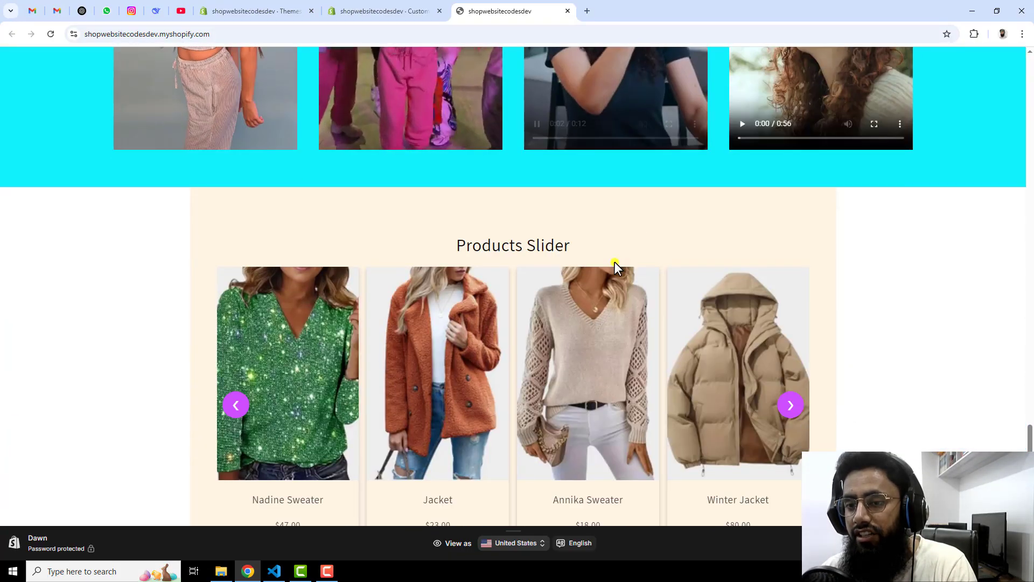
scroll(908, 257, "up", 20)
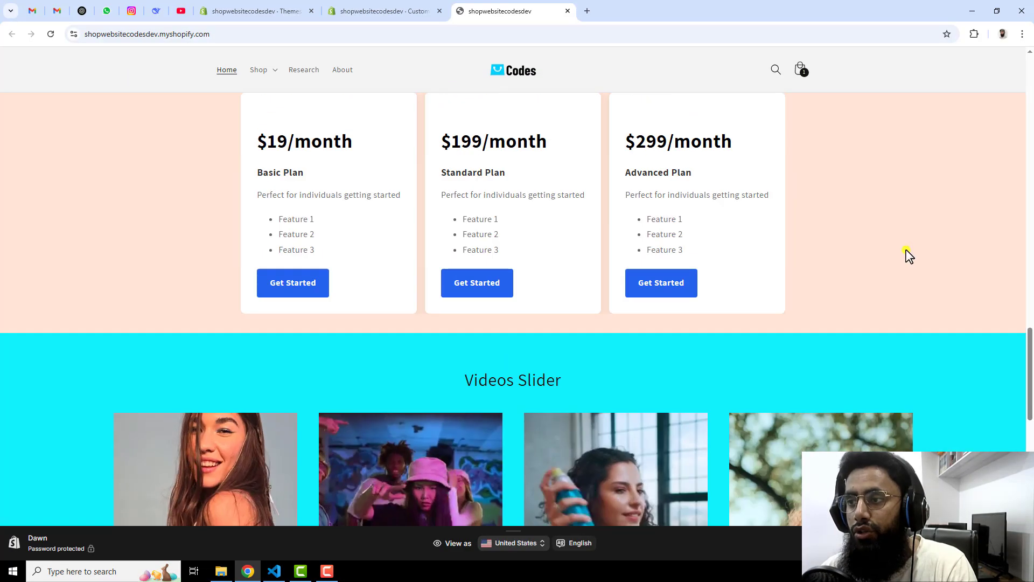
scroll(907, 255, "up", 5)
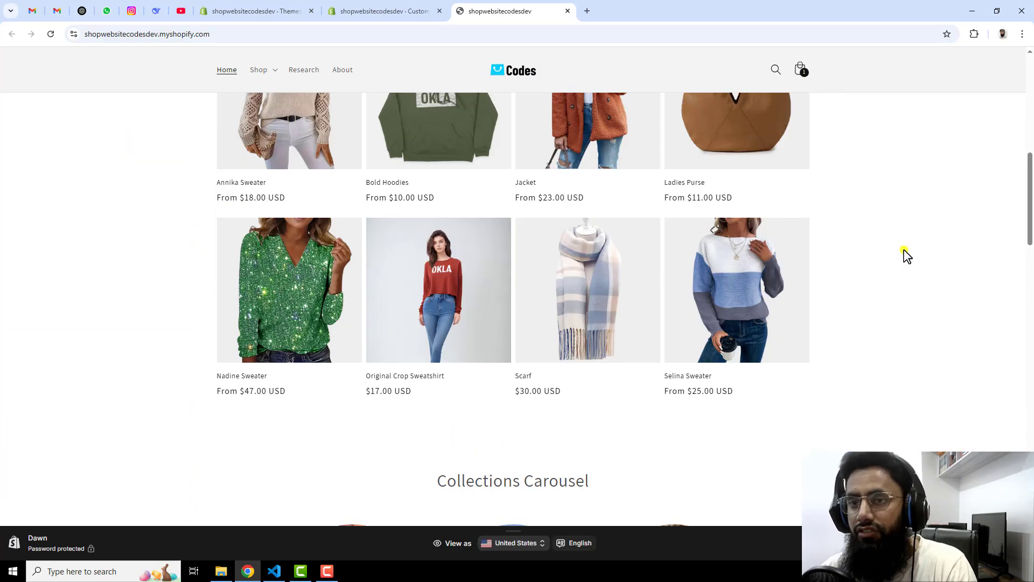
left_click(268, 13)
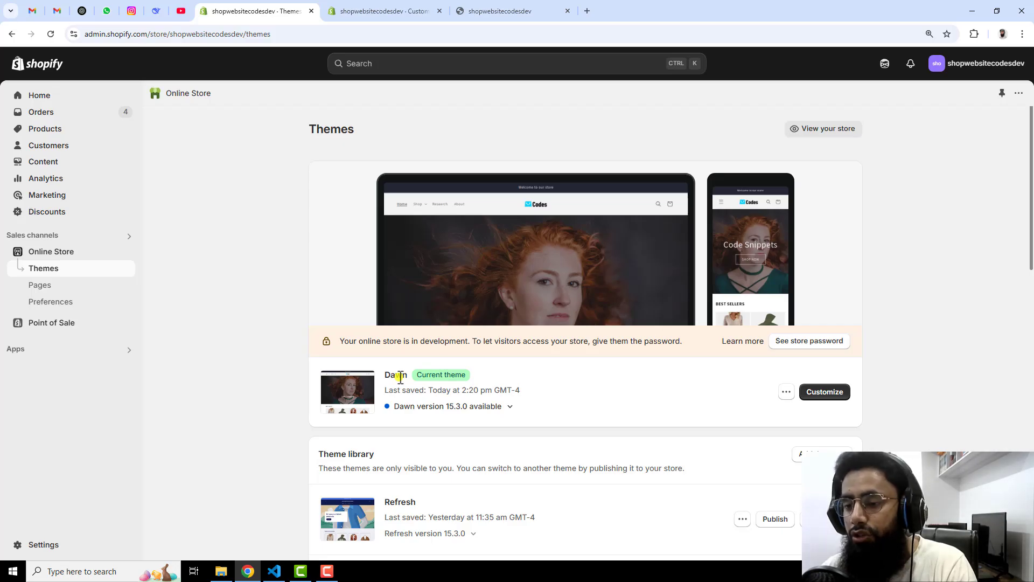
Open Dawn's code editor and collapse the layout and templates folders.
left_click(787, 392)
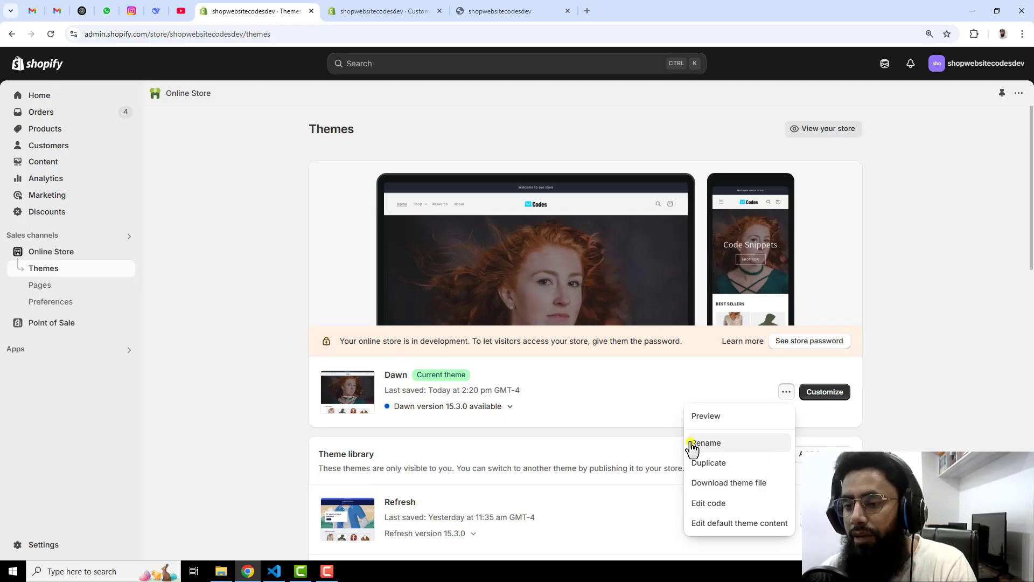
left_click(630, 386)
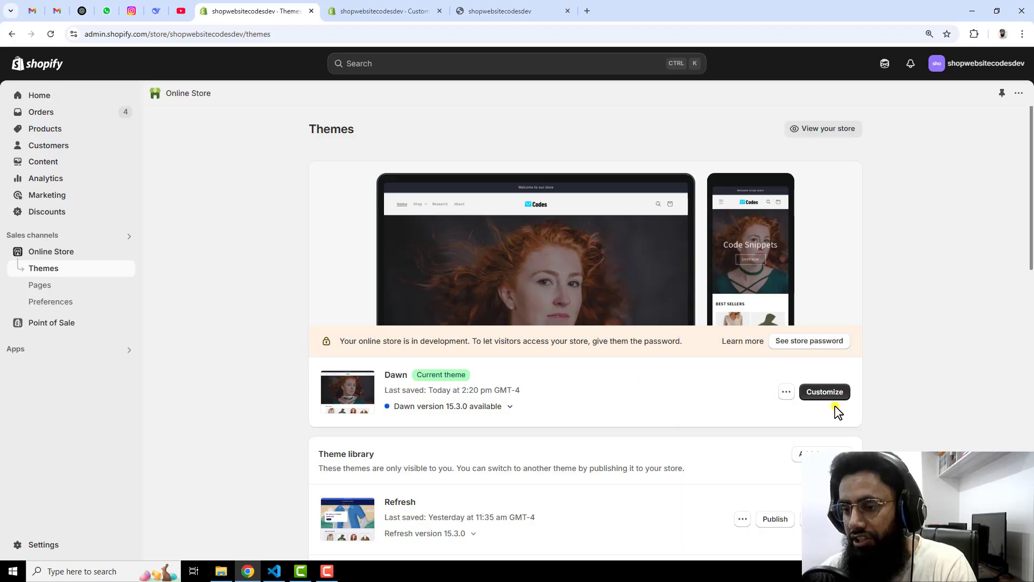
left_click(786, 392)
left_click(712, 503)
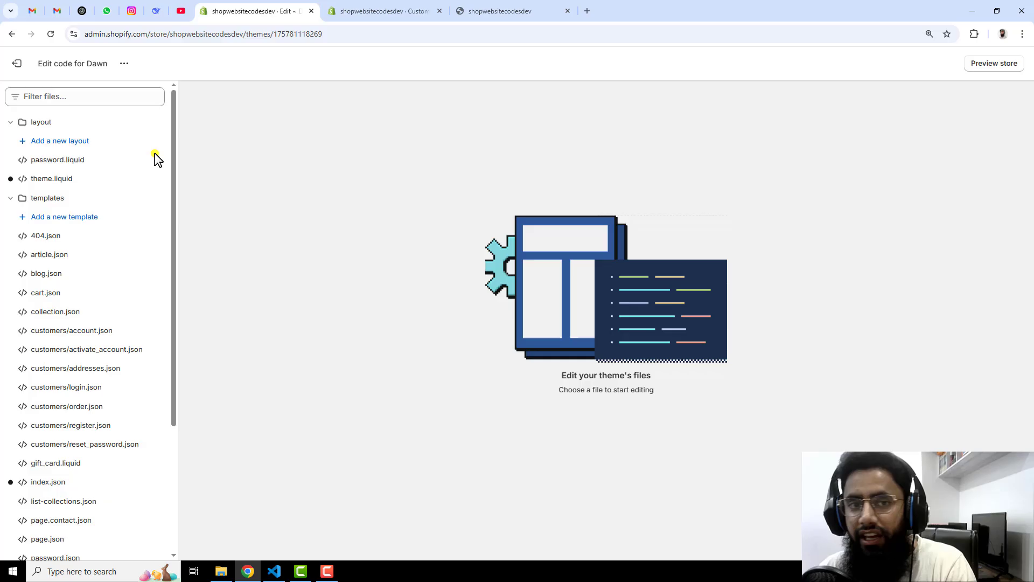
left_click(41, 123)
left_click(47, 140)
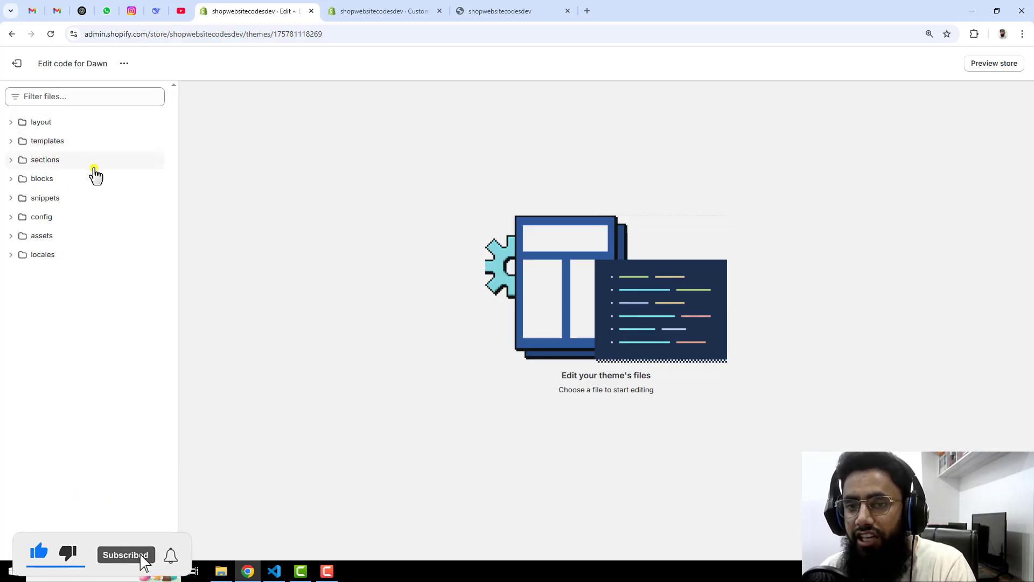
Create a new Liquid section file named testimonials-slider in the sections folder.
left_click(58, 160)
left_click(65, 181)
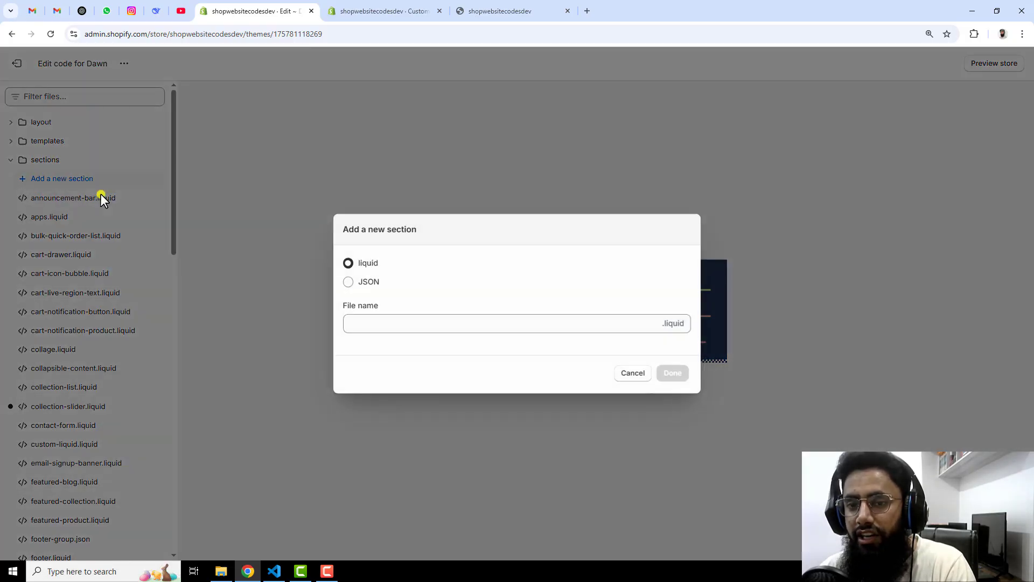
left_click(402, 322)
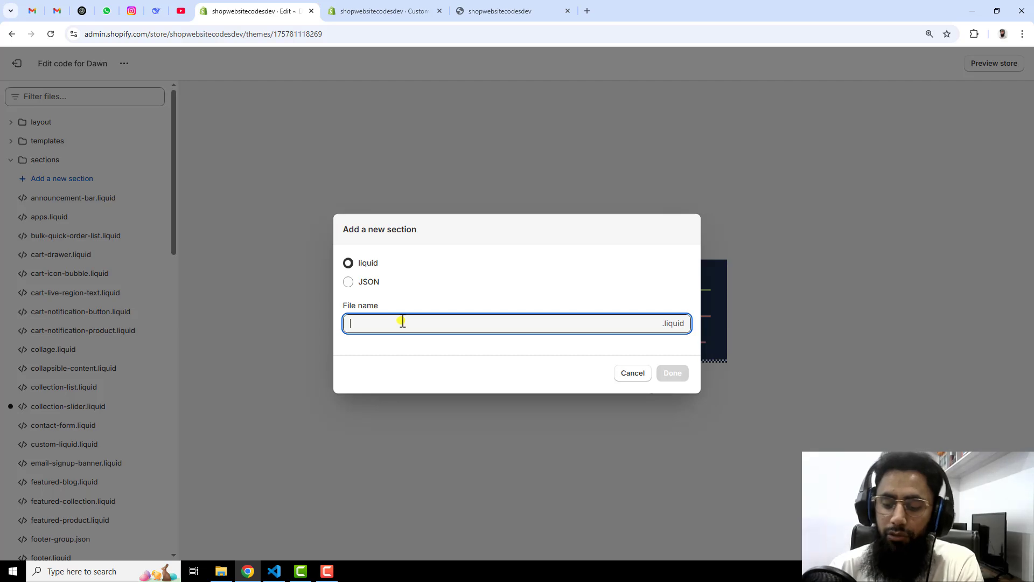
type("testimo")
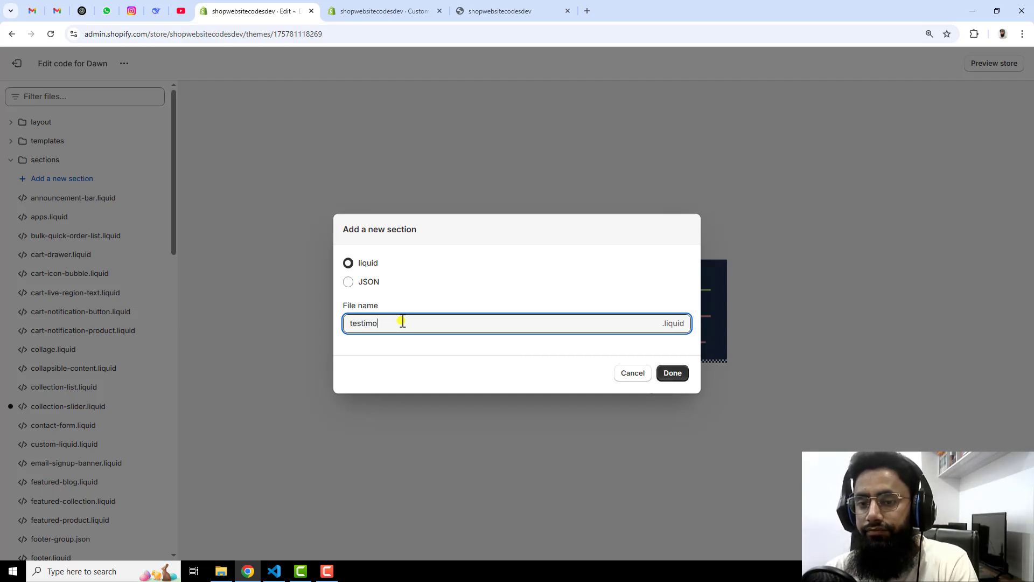
type("nials")
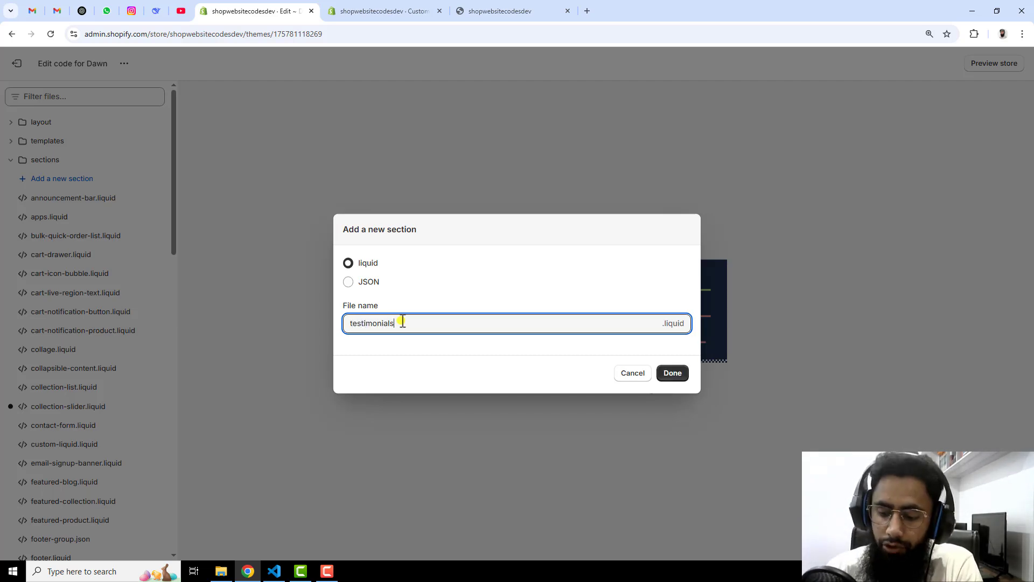
type("-slider")
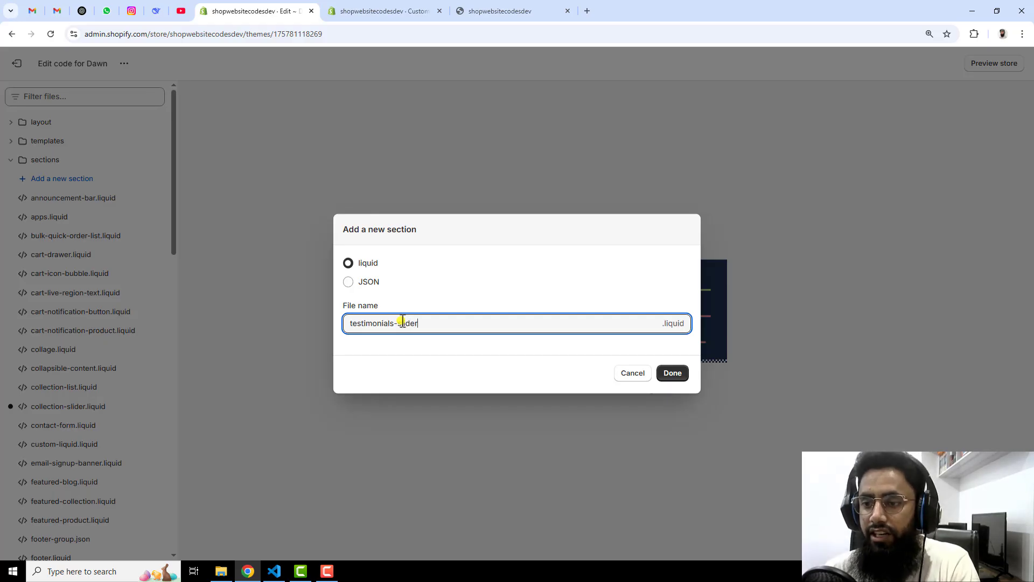
left_click(674, 375)
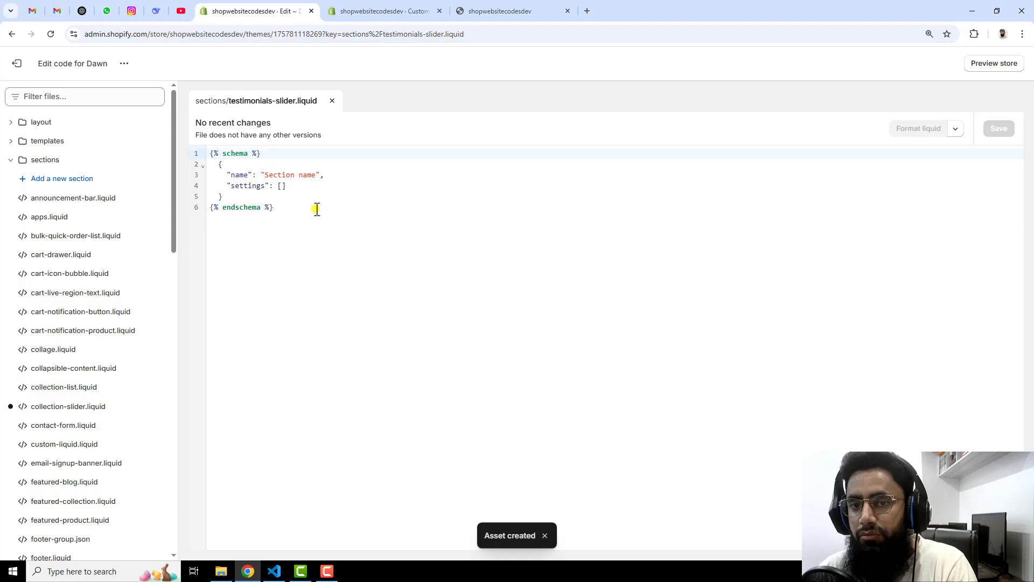
left_click(305, 209)
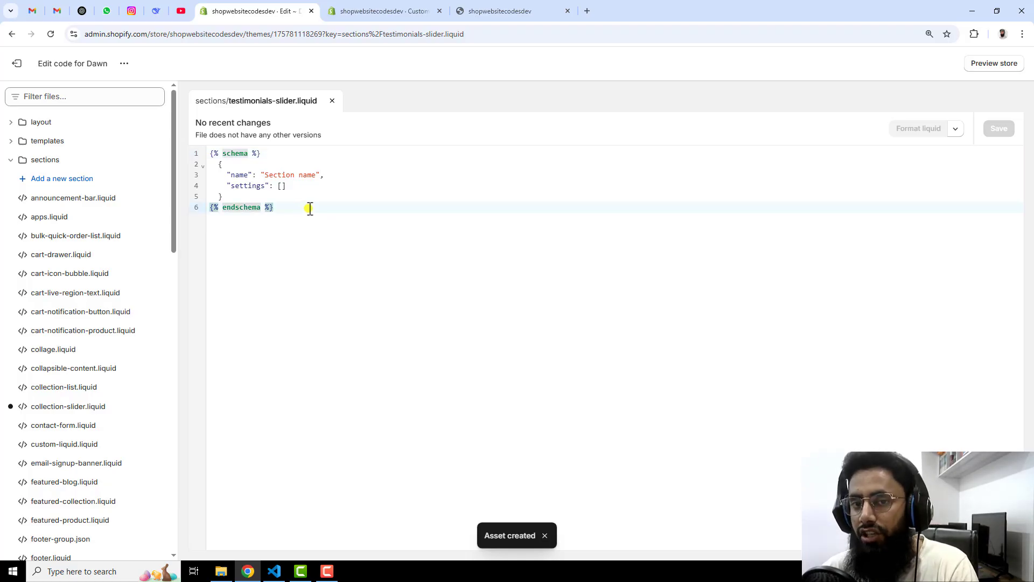
Clear the default schema from testimonials-slider.liquid and select all the slider code in VS Code.
key("ctrl+a")
key("BackSpace")
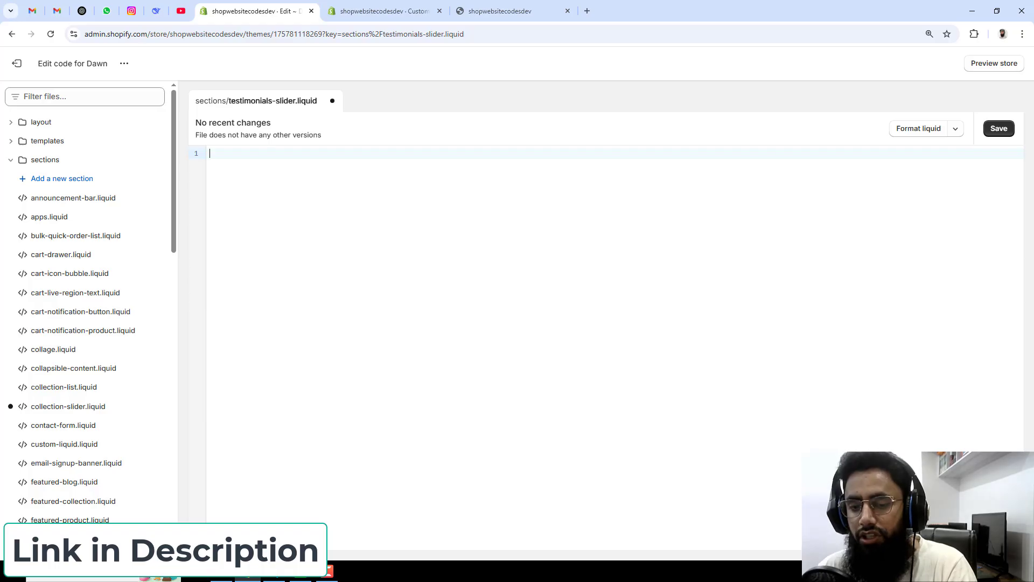
left_click(278, 578)
left_click(306, 295)
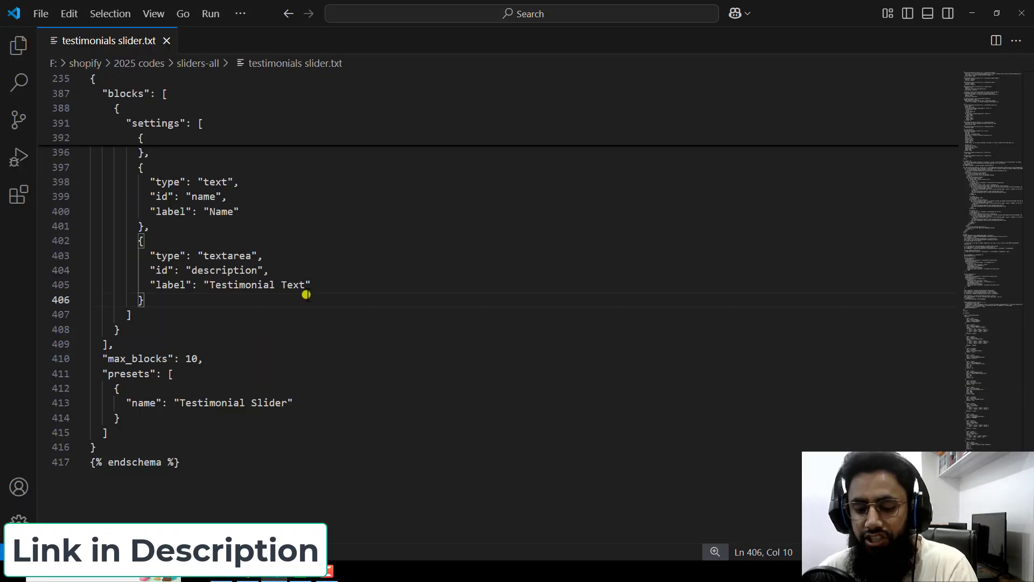
key("ctrl+a")
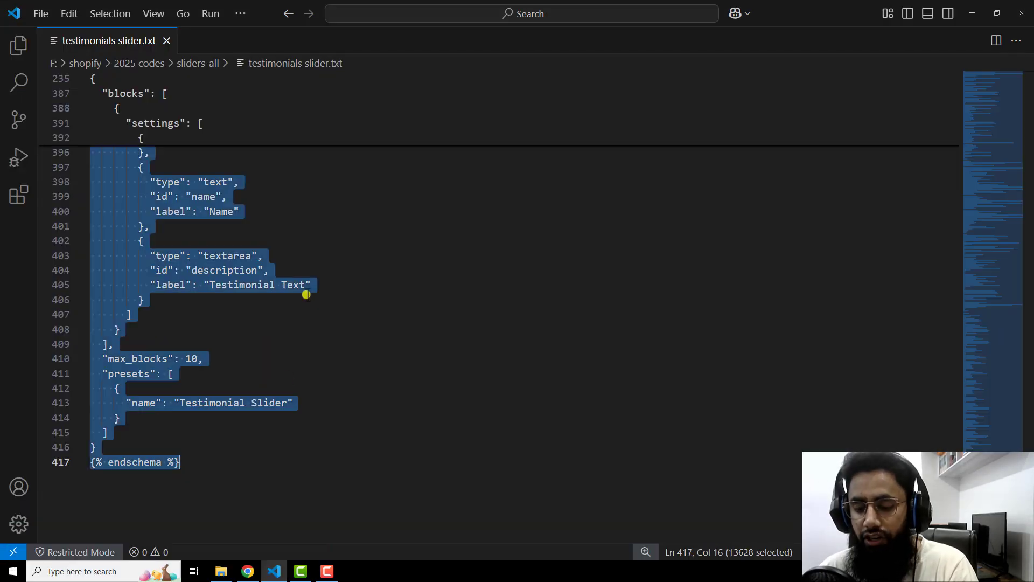
left_click(252, 569)
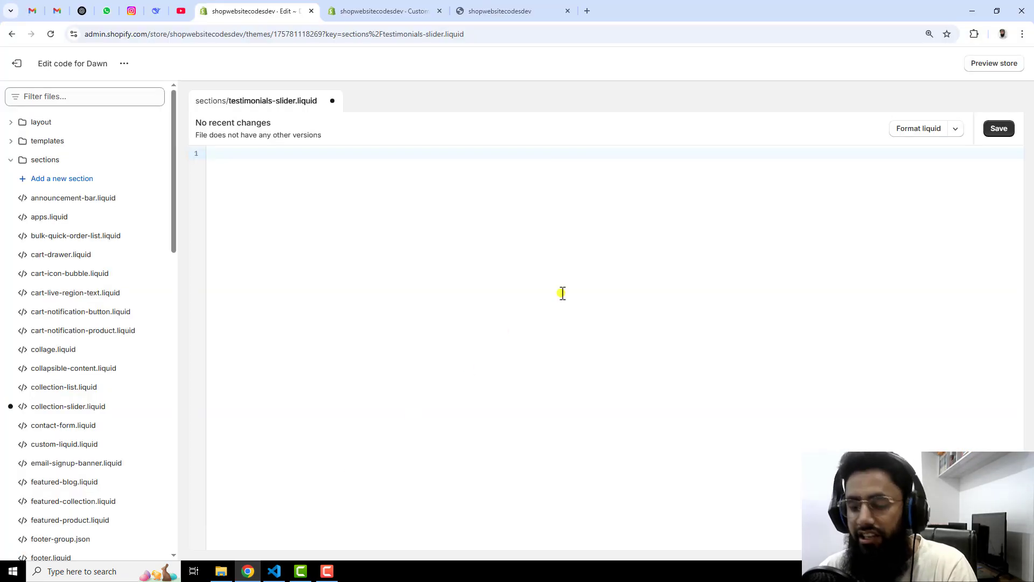
Paste the 417-line slider code into testimonials-slider.liquid, save it, and open Dawn's theme editor.
key("ctrl+v")
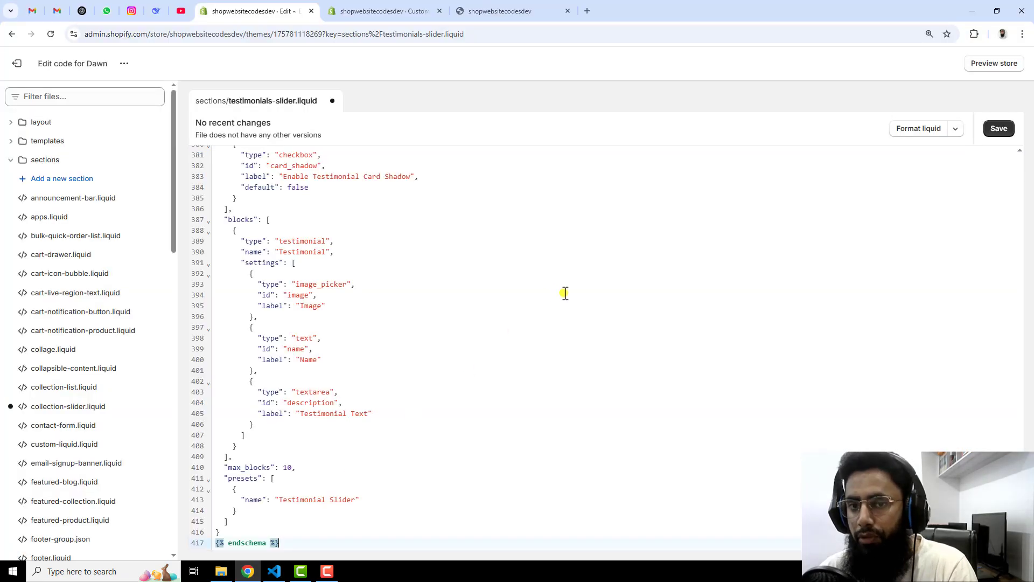
left_click(1000, 130)
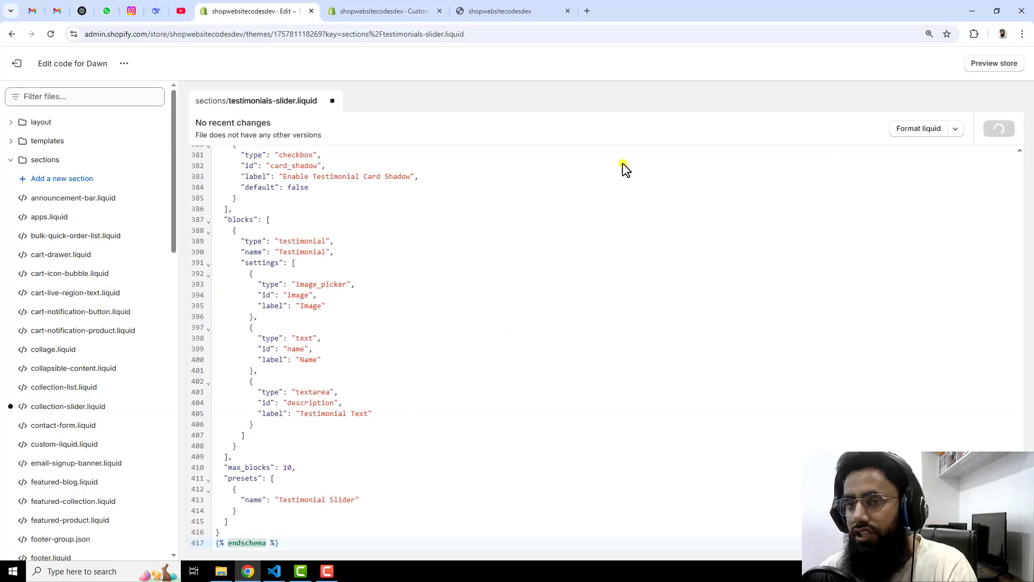
middle_click(399, 11)
left_click(20, 66)
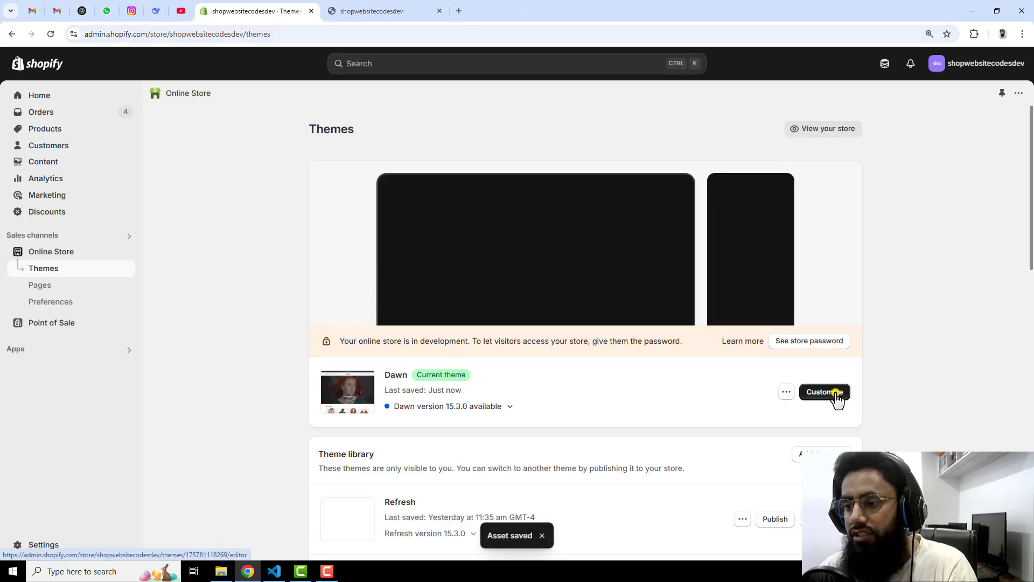
left_click(836, 397)
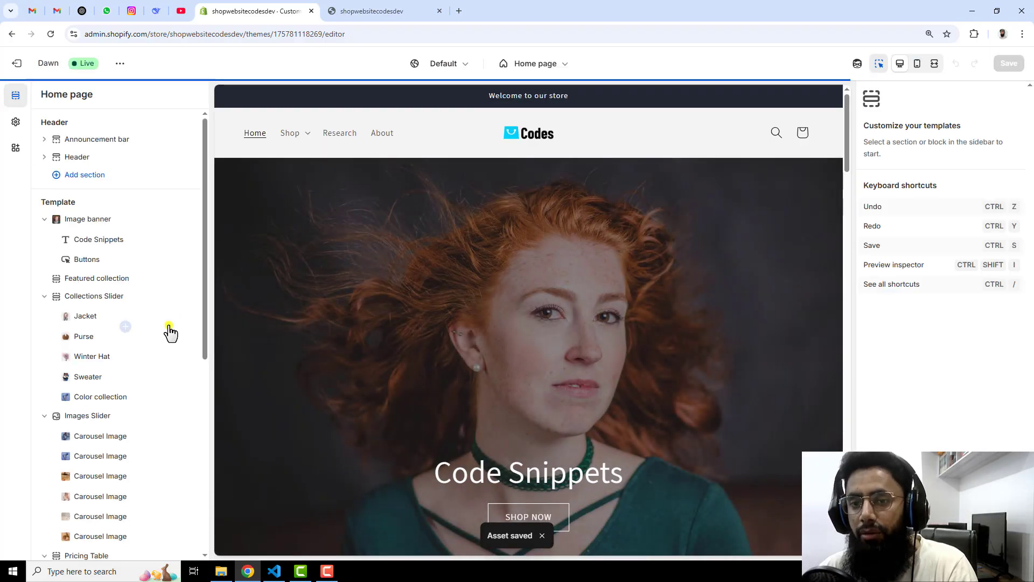
scroll(139, 345, "down", 6)
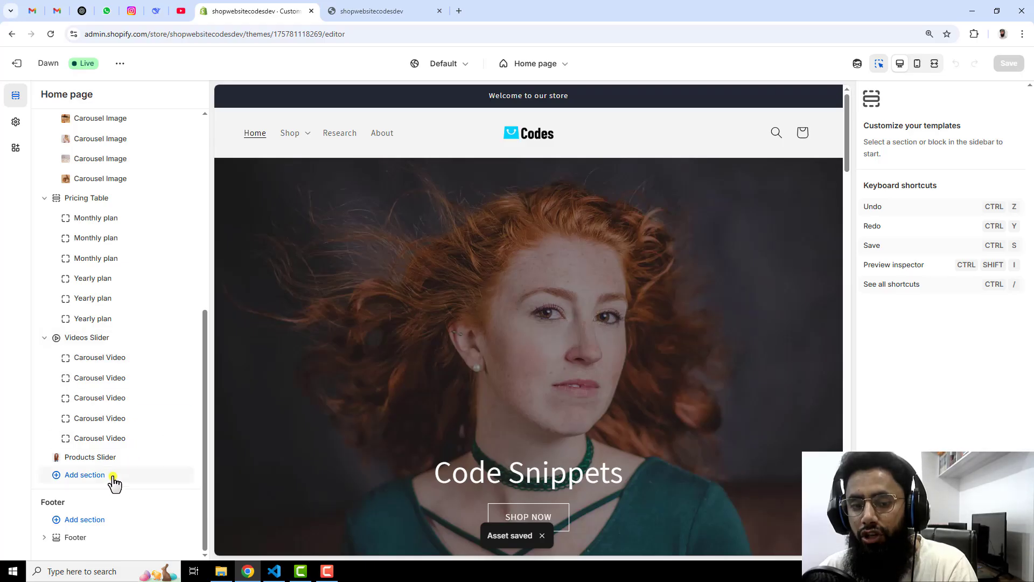
Search sections for 'slider' and add Testimonial Slider to the home page.
left_click(87, 475)
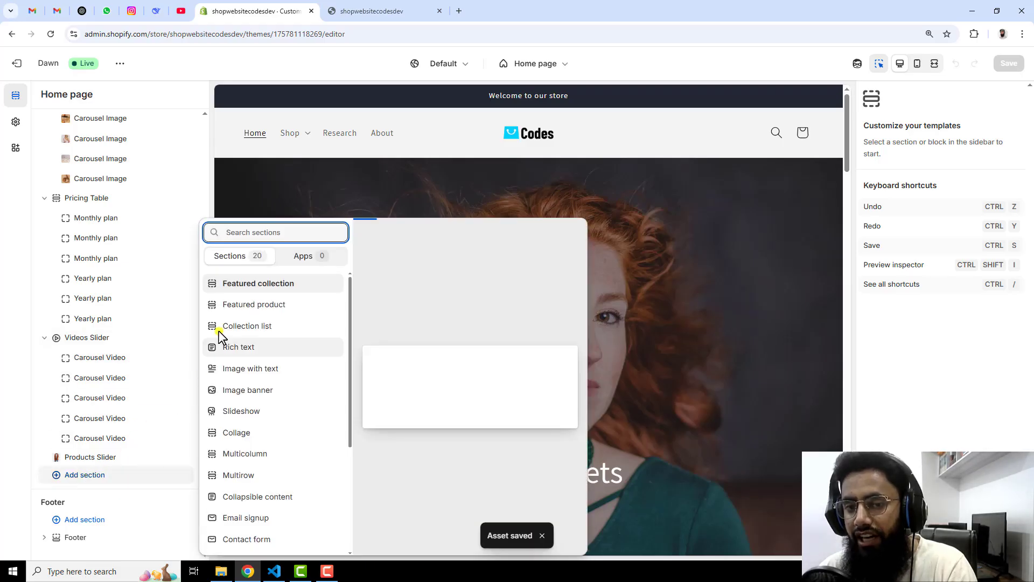
type("sl")
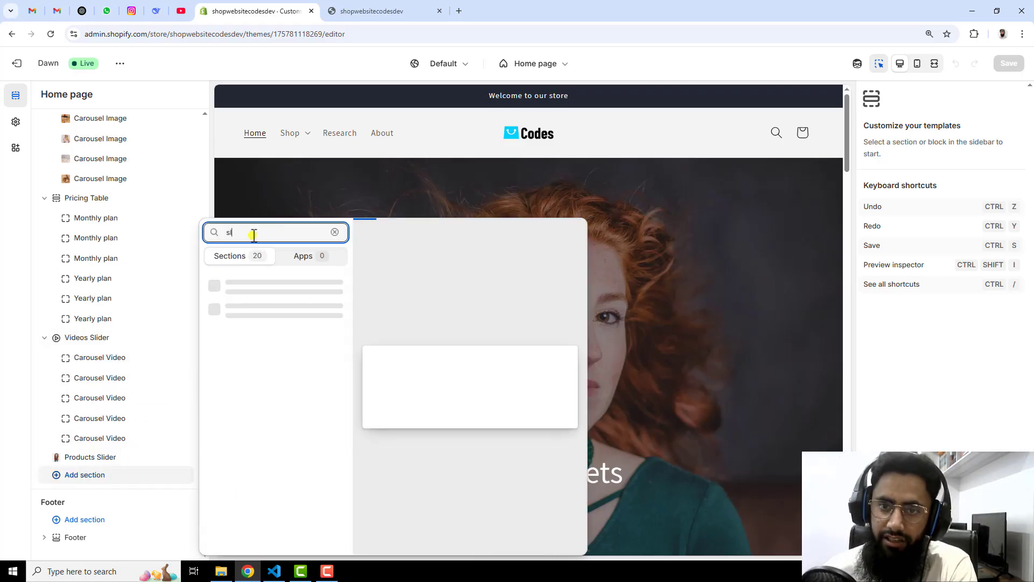
type("ider")
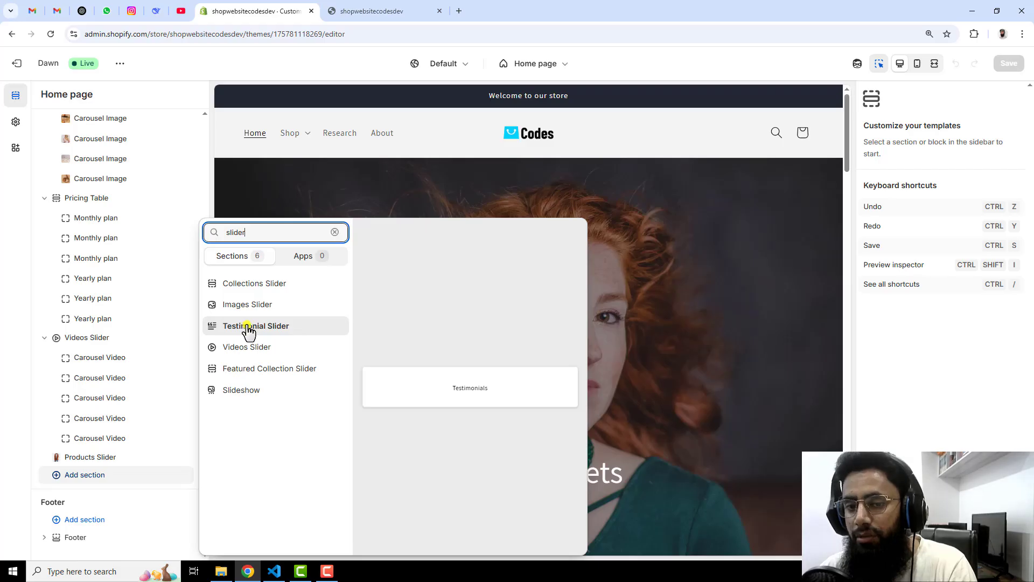
left_click(290, 331)
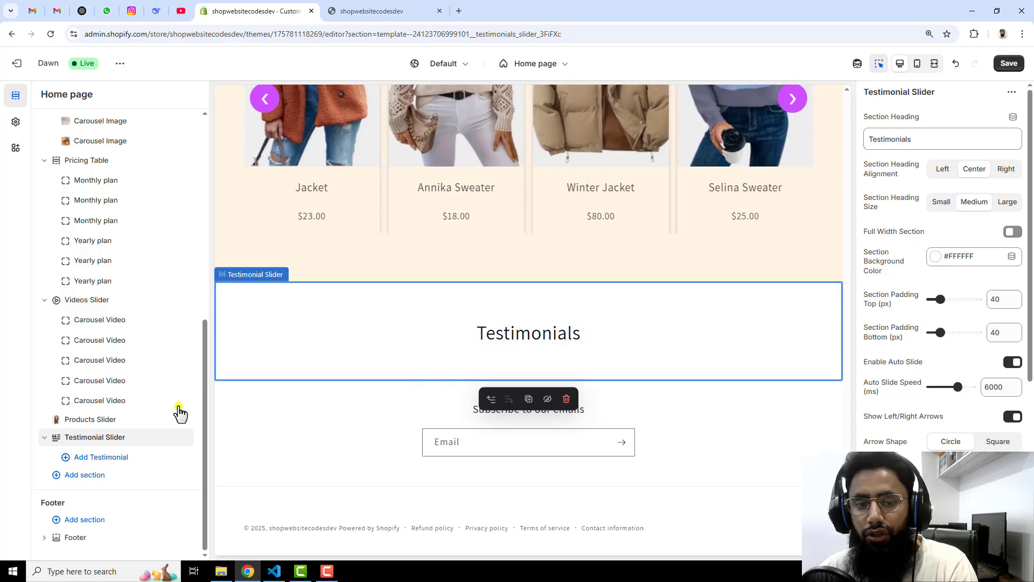
Add four Testimonial blocks to the slider.
left_click(114, 461)
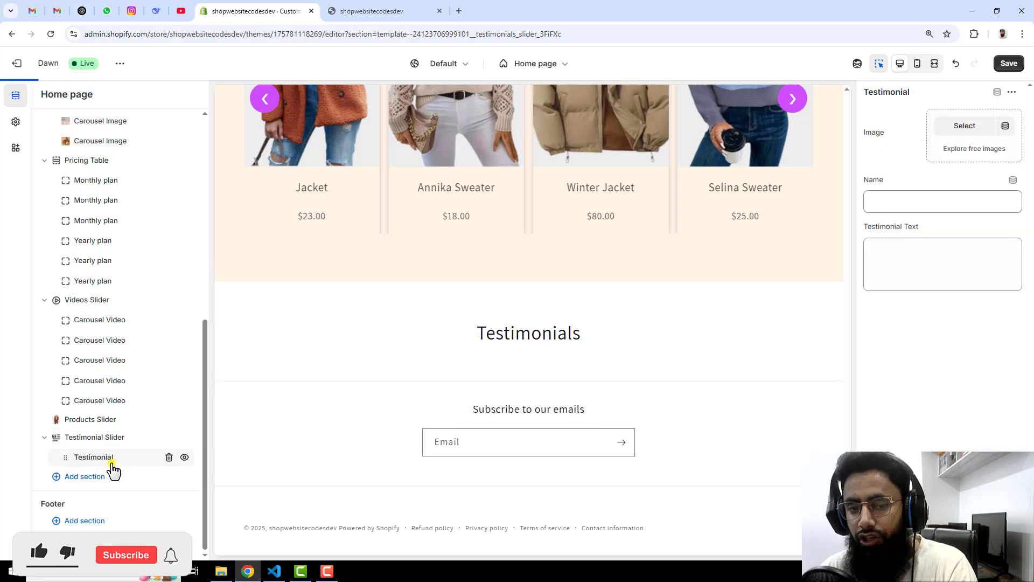
left_click(124, 468)
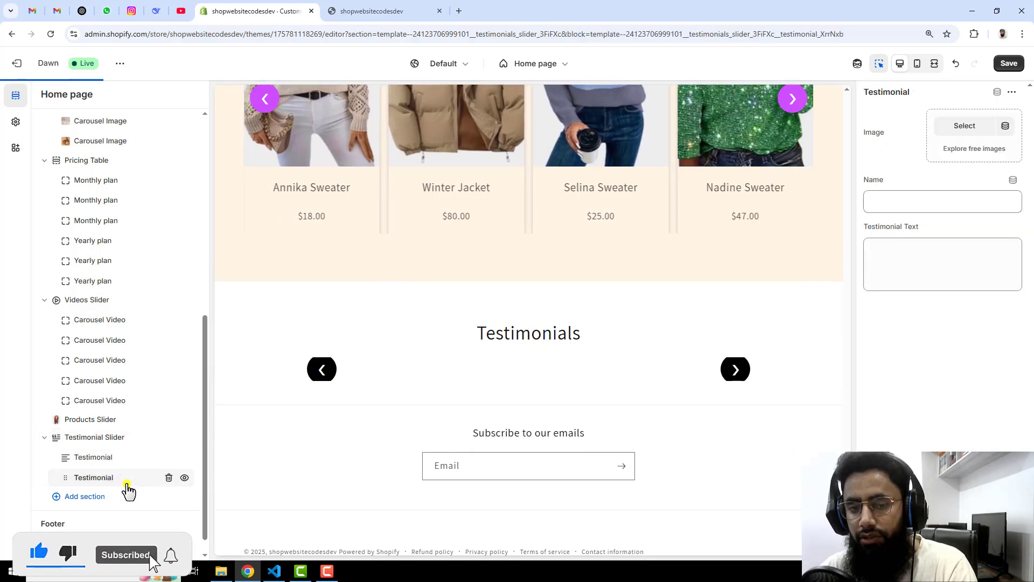
left_click(127, 488)
left_click(127, 507)
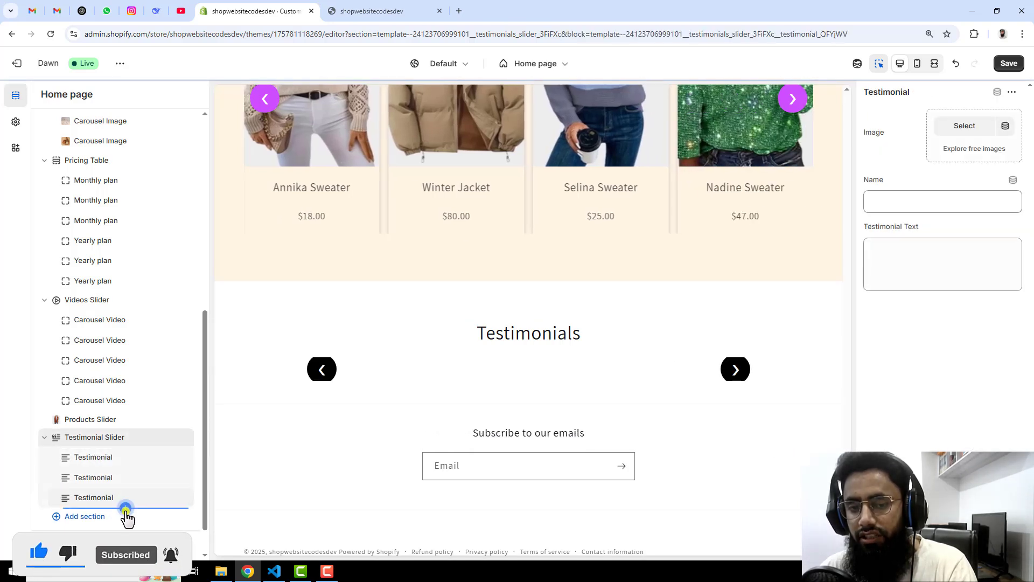
Give the first two testimonials photos: model-2682792_1280 and the blonde portrait 'new'.
left_click(105, 462)
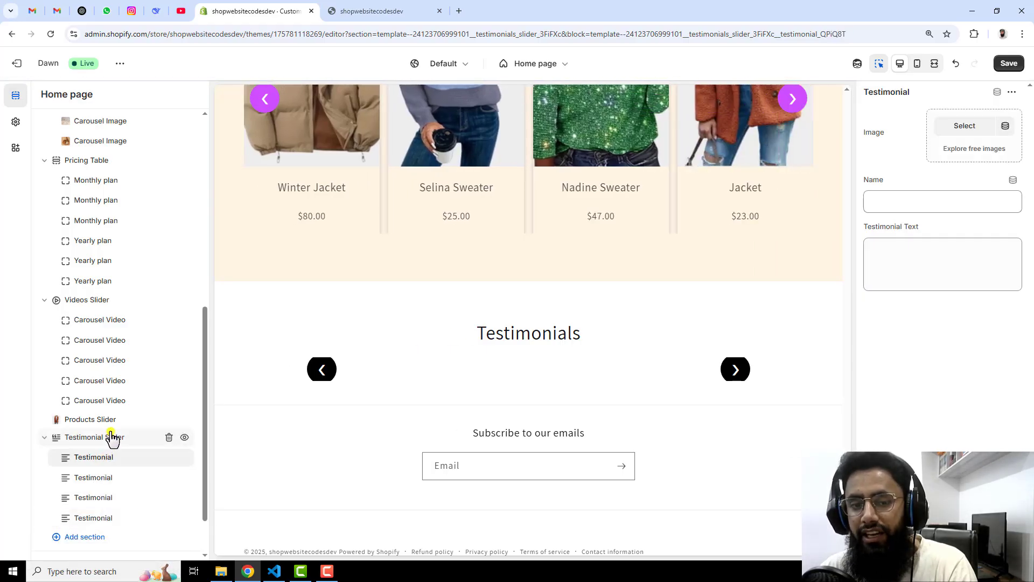
left_click(960, 127)
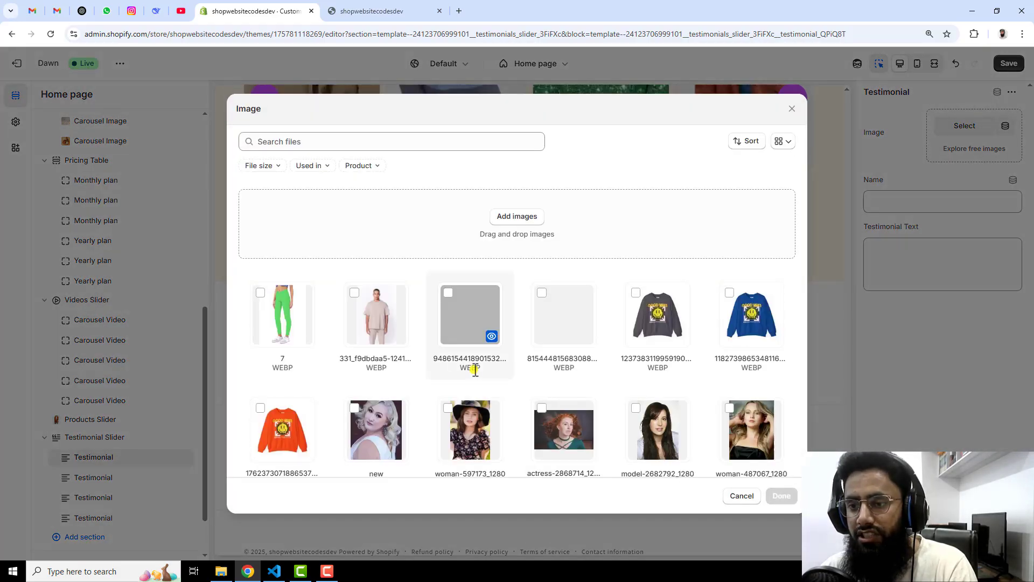
left_click(657, 431)
left_click(781, 496)
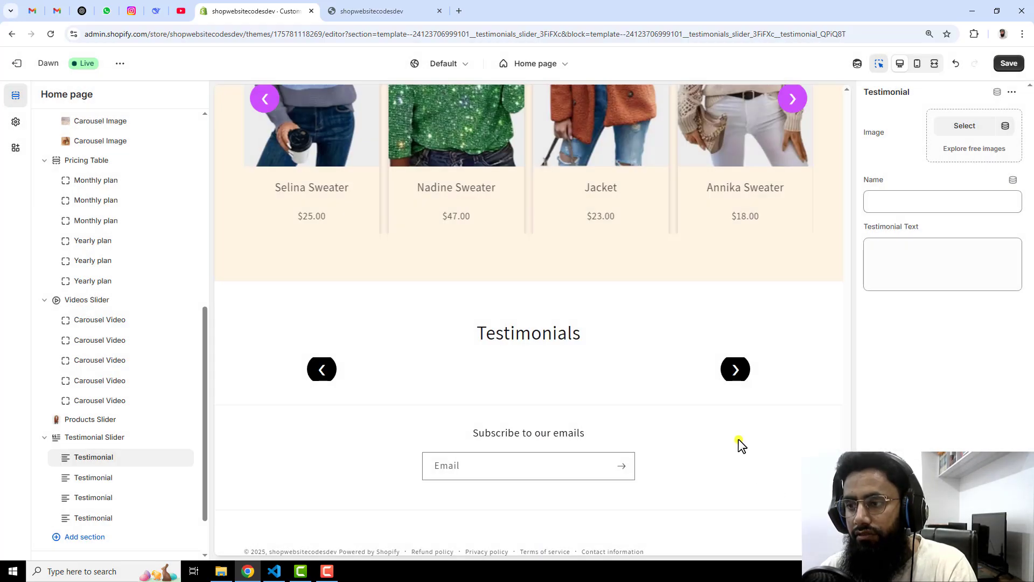
left_click(95, 479)
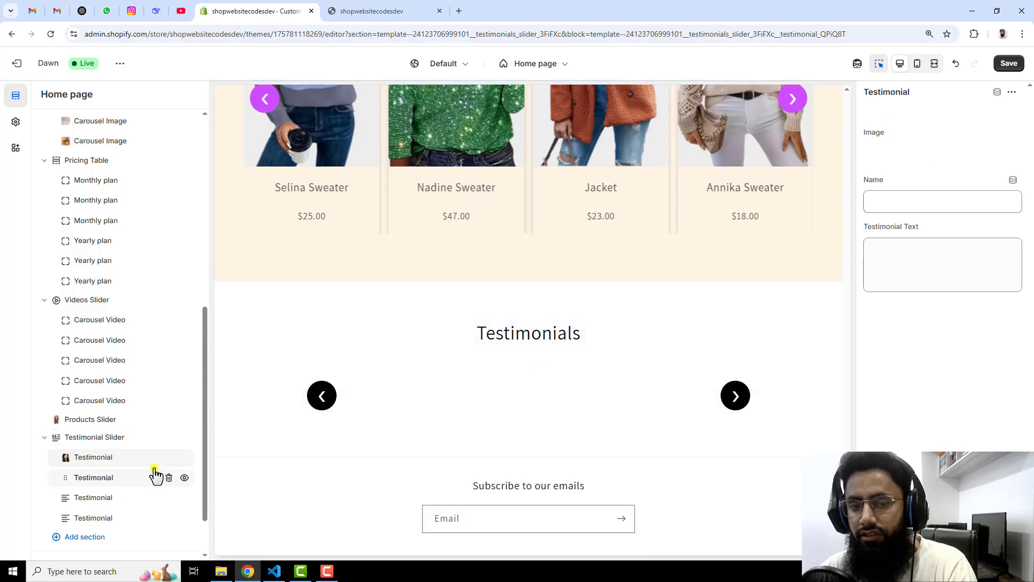
left_click(963, 128)
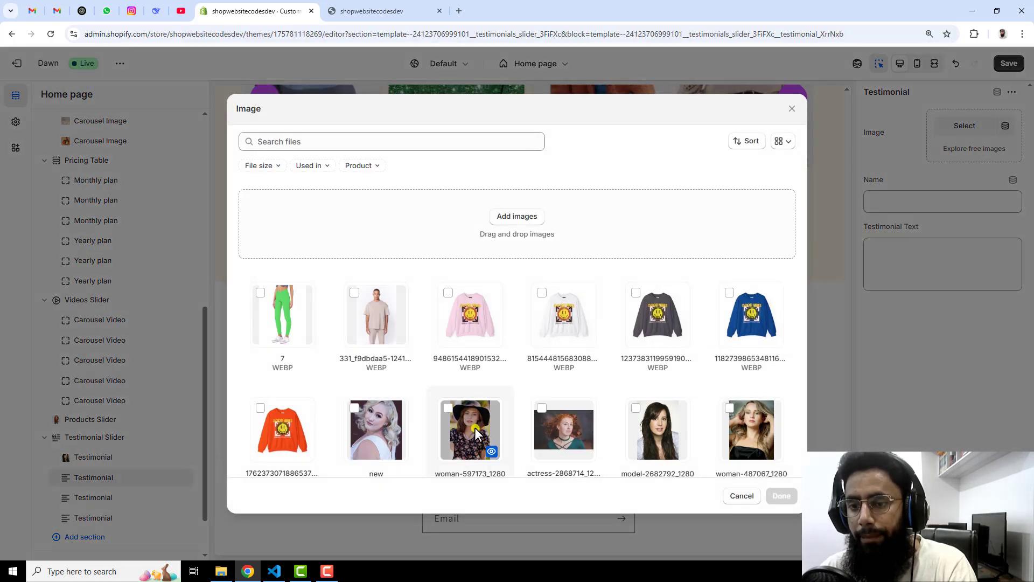
left_click(377, 428)
left_click(782, 496)
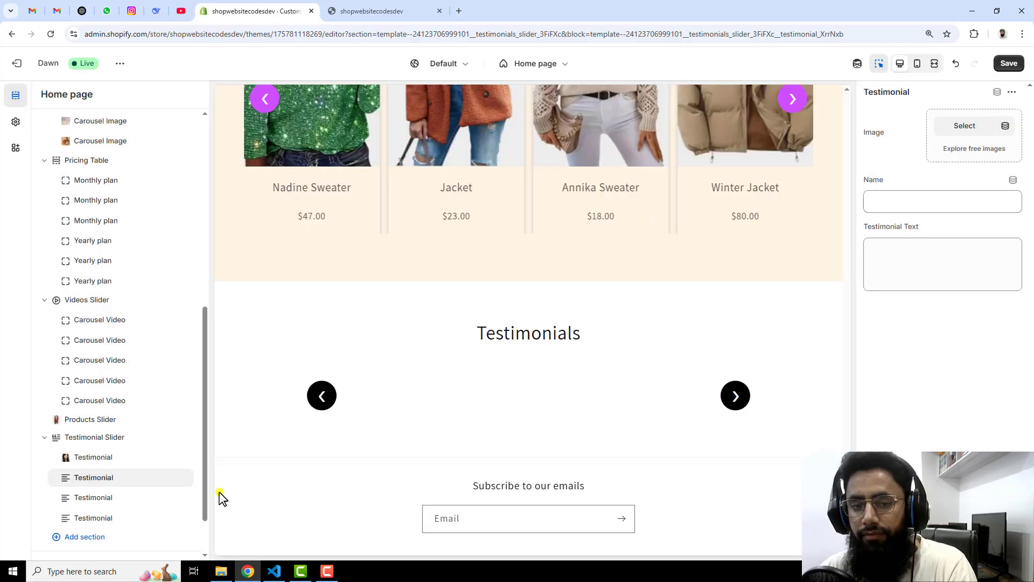
Give the third and fourth testimonials the woman-487067_1280 and red-haired actress portraits.
left_click(122, 498)
left_click(957, 139)
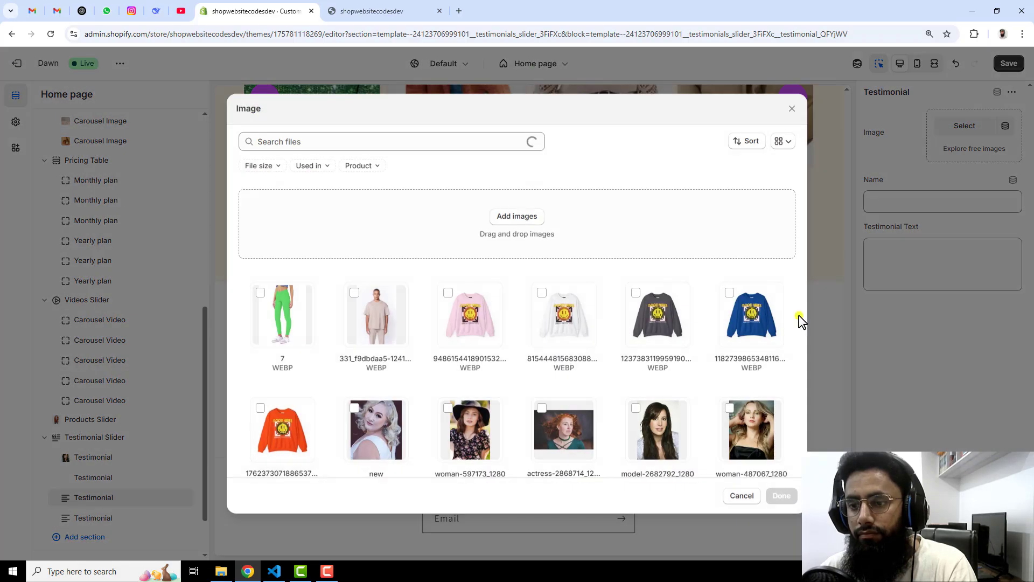
left_click(736, 429)
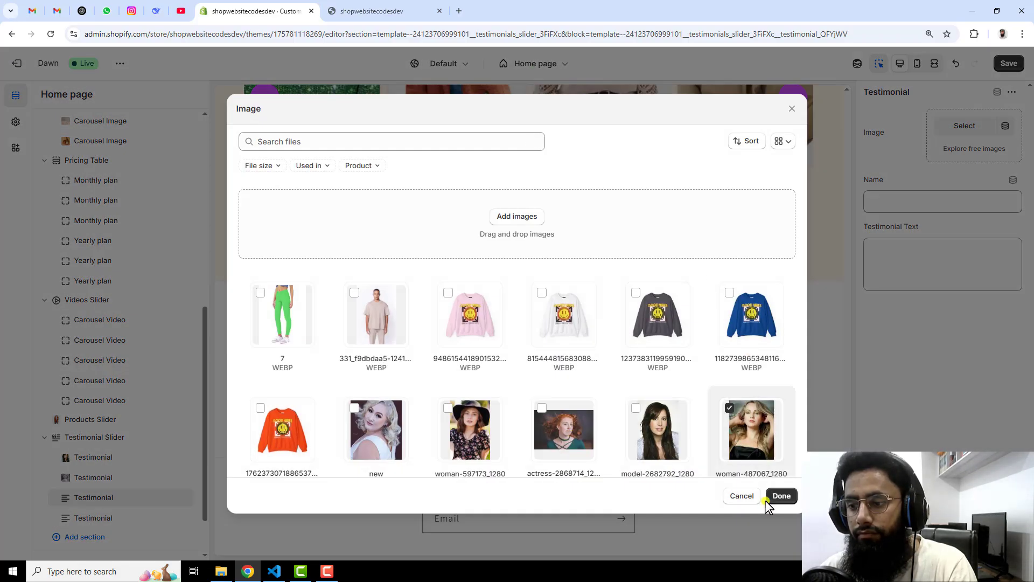
left_click(781, 495)
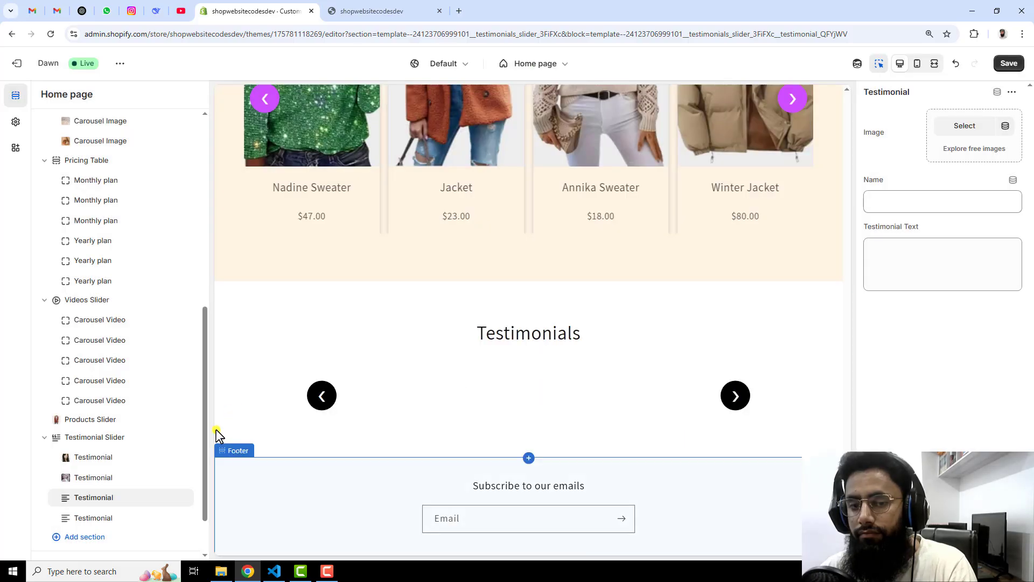
left_click(117, 517)
left_click(964, 130)
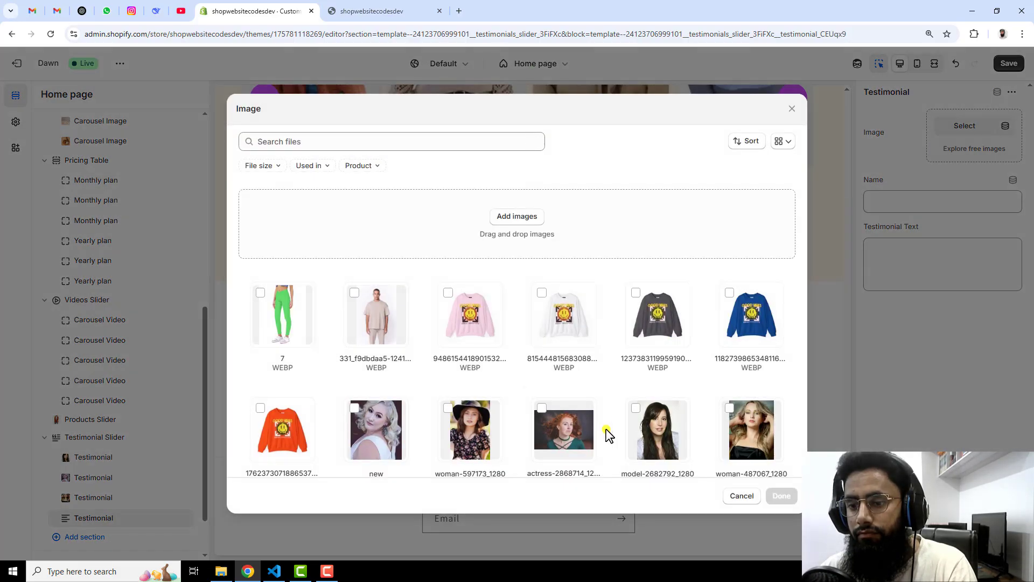
left_click(580, 432)
left_click(781, 496)
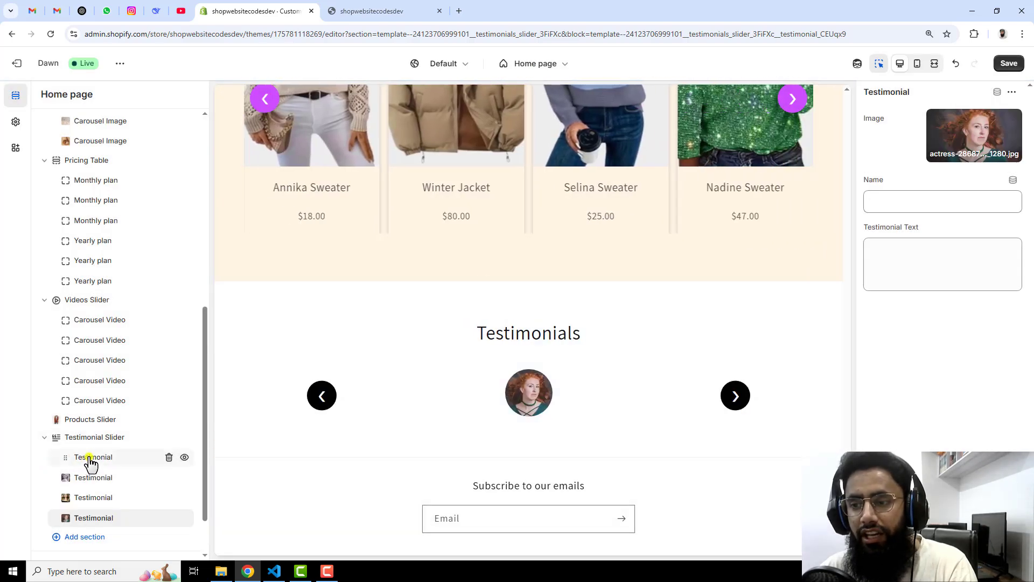
left_click(108, 460)
left_click(886, 203)
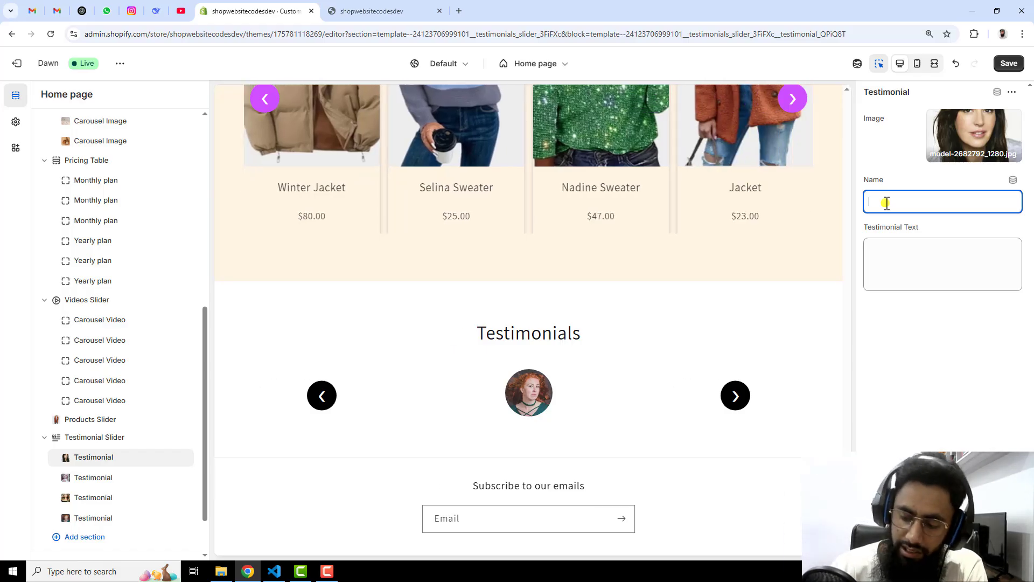
Enter the reviewer's name on the first testimonial and open a blank browser tab.
type("Al")
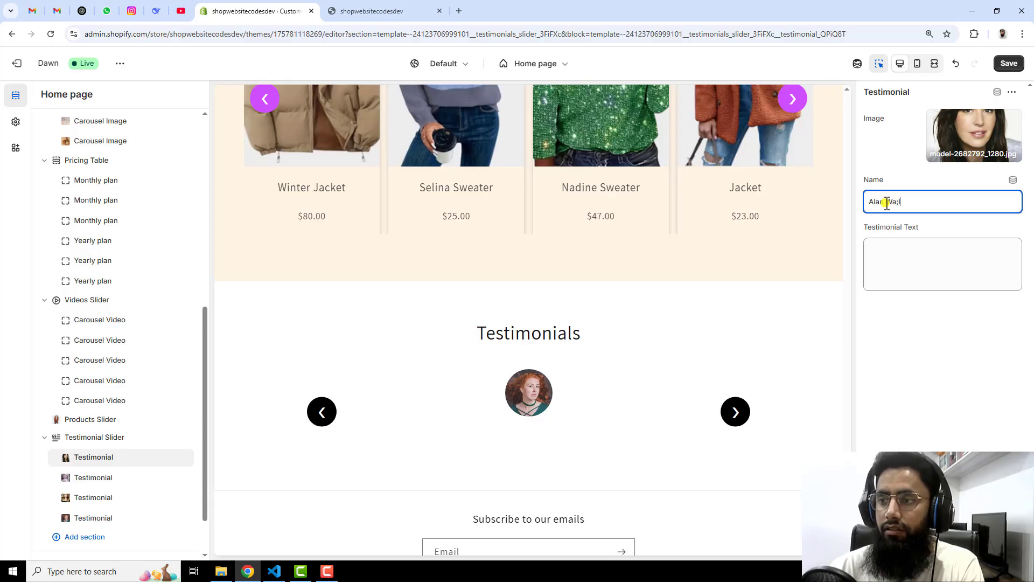
type("an Wlker")
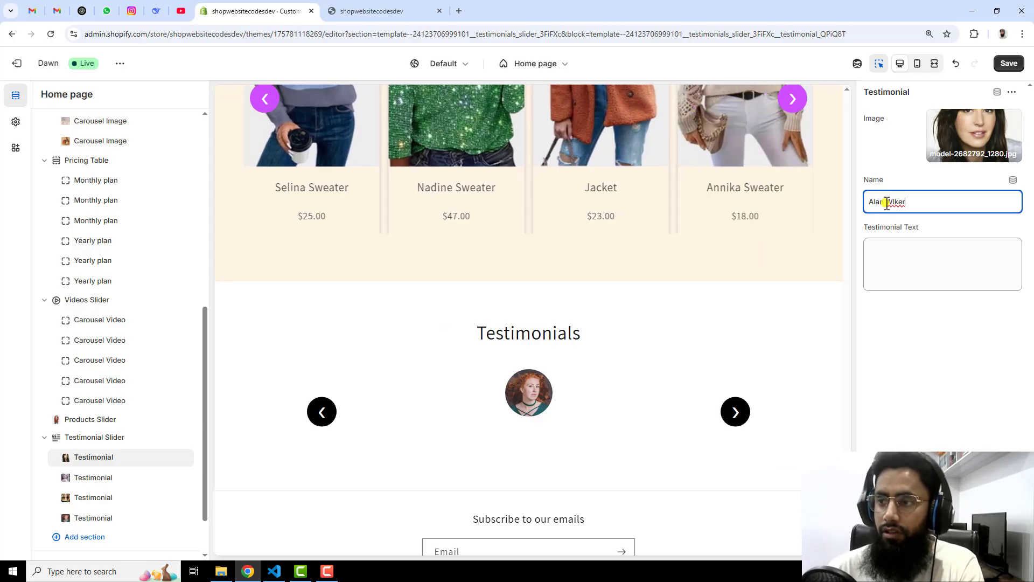
key("ctrl+a")
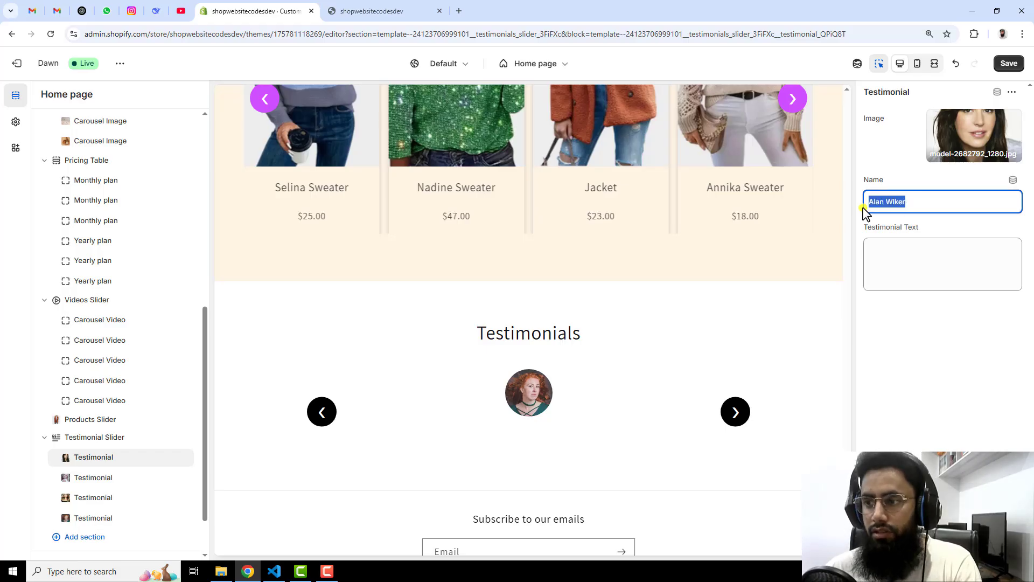
left_click(903, 264)
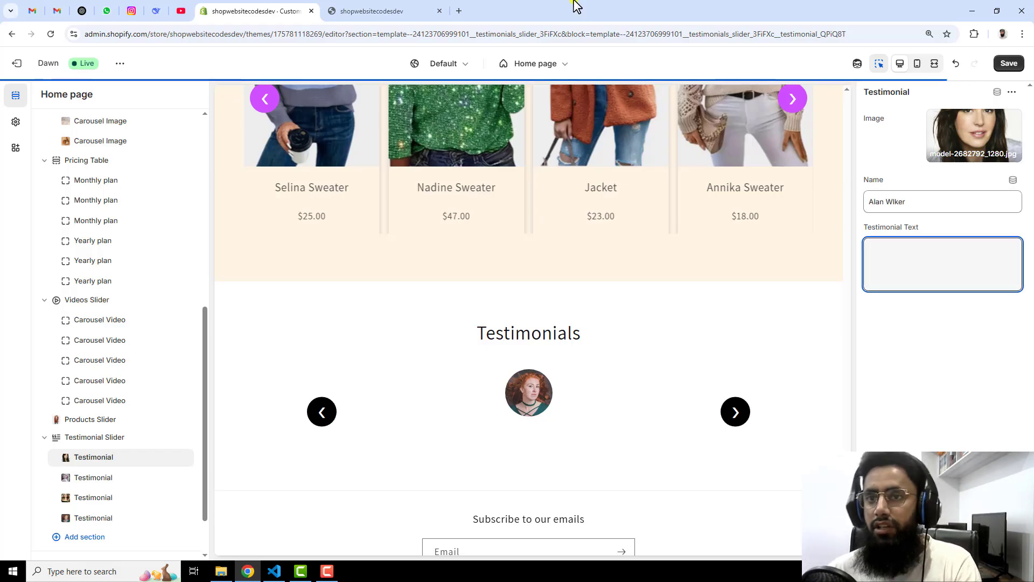
left_click(461, 9)
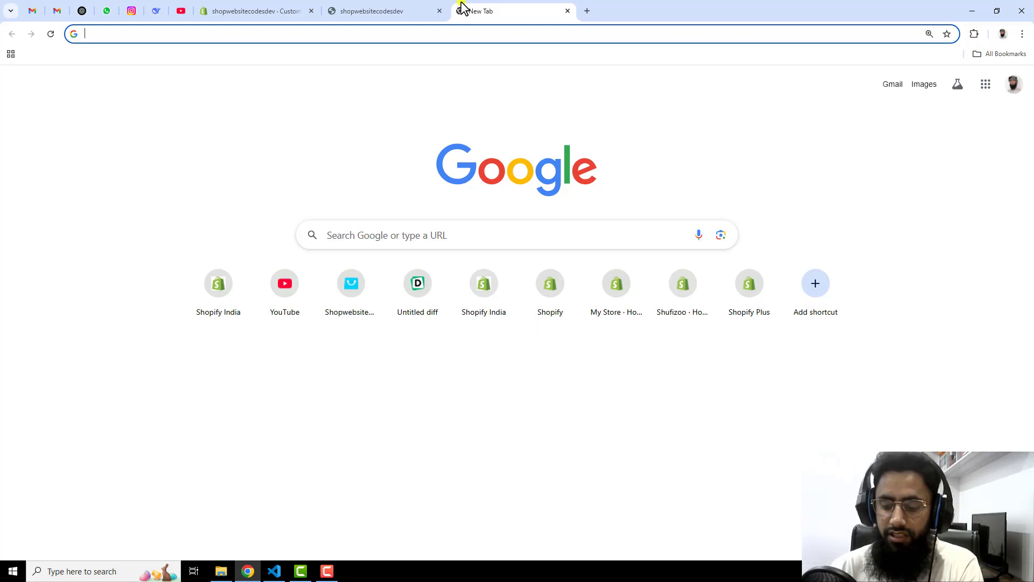
Google 'lorem ipsum' and copy the Lorem ipsum description sentence from the results.
type("lorem ip")
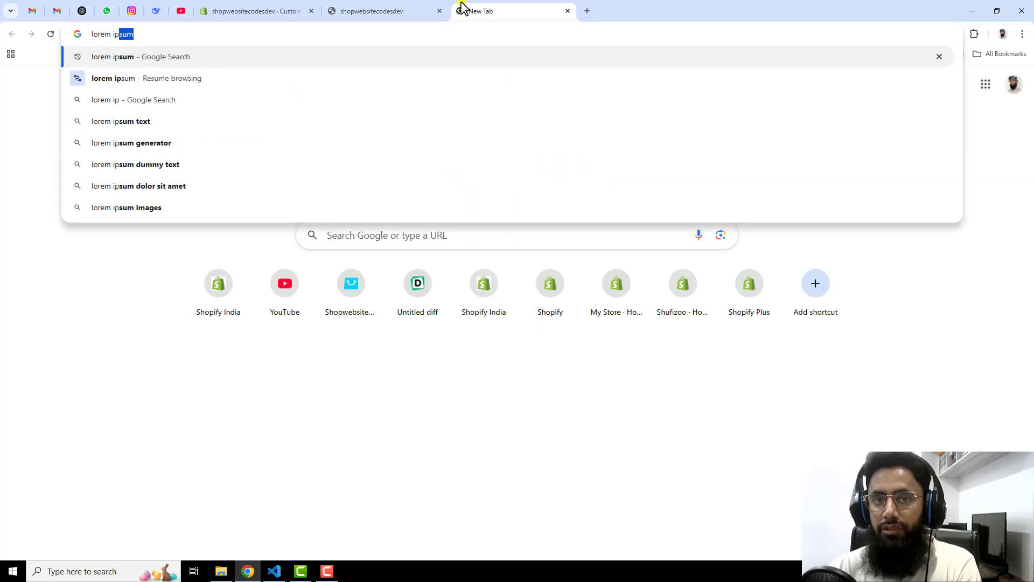
key("Return")
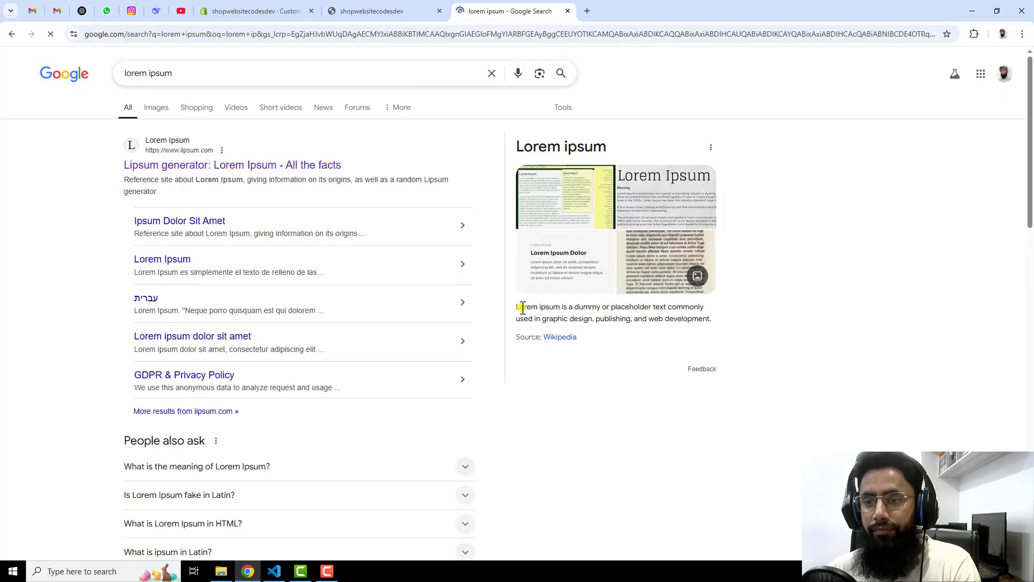
left_click_drag(516, 307, 645, 322)
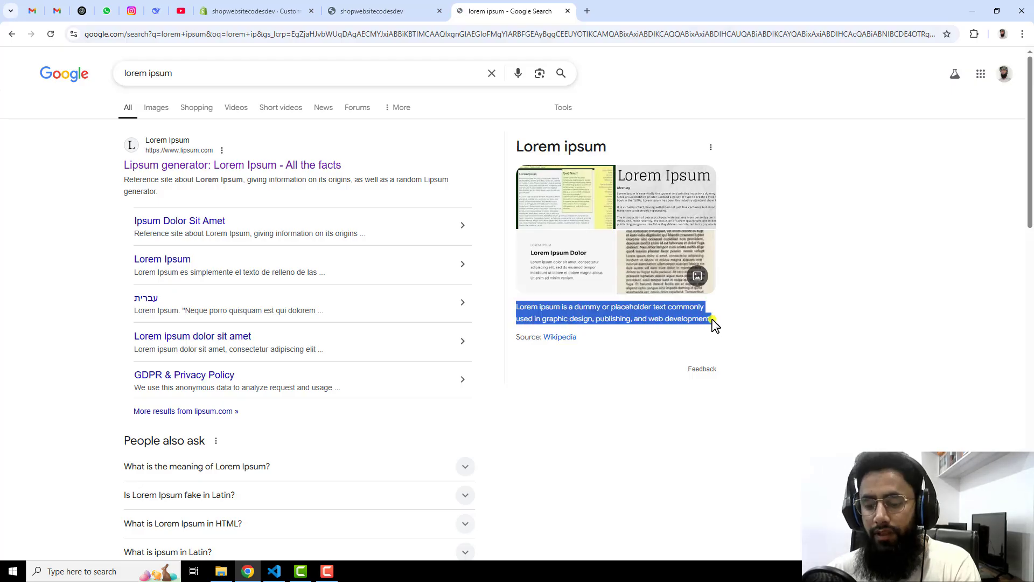
key("ctrl+c")
left_click(259, 11)
Paste the Lorem ipsum placeholder sentence into the text of testimonials one through four.
key("ctrl+v")
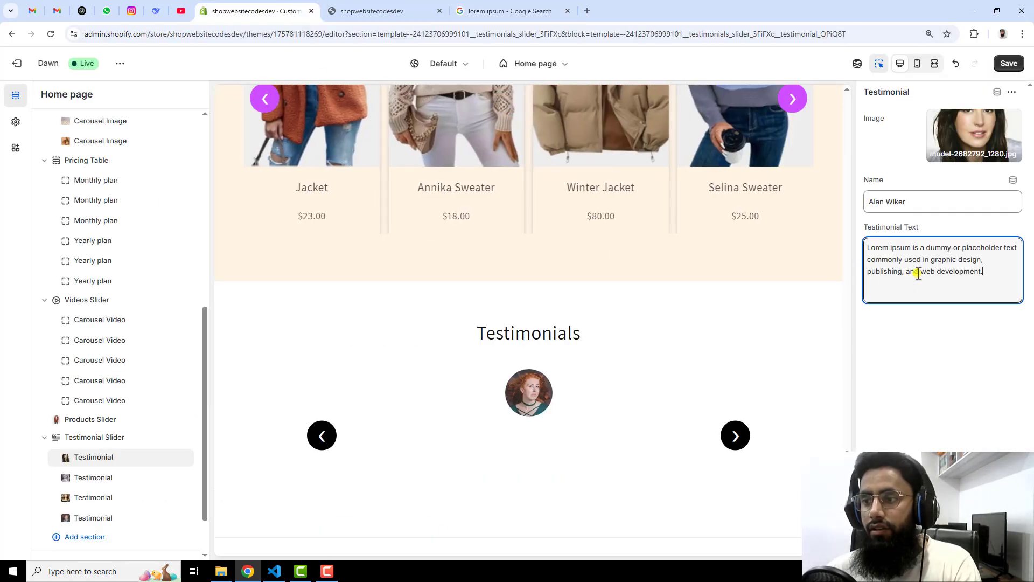
left_click(122, 478)
left_click(898, 255)
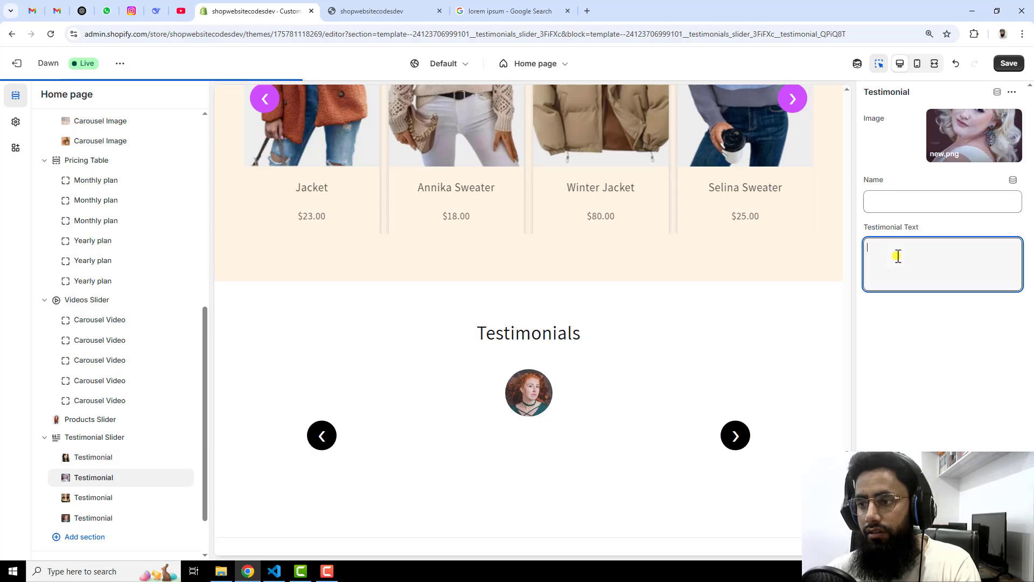
key("ctrl+v")
left_click(123, 497)
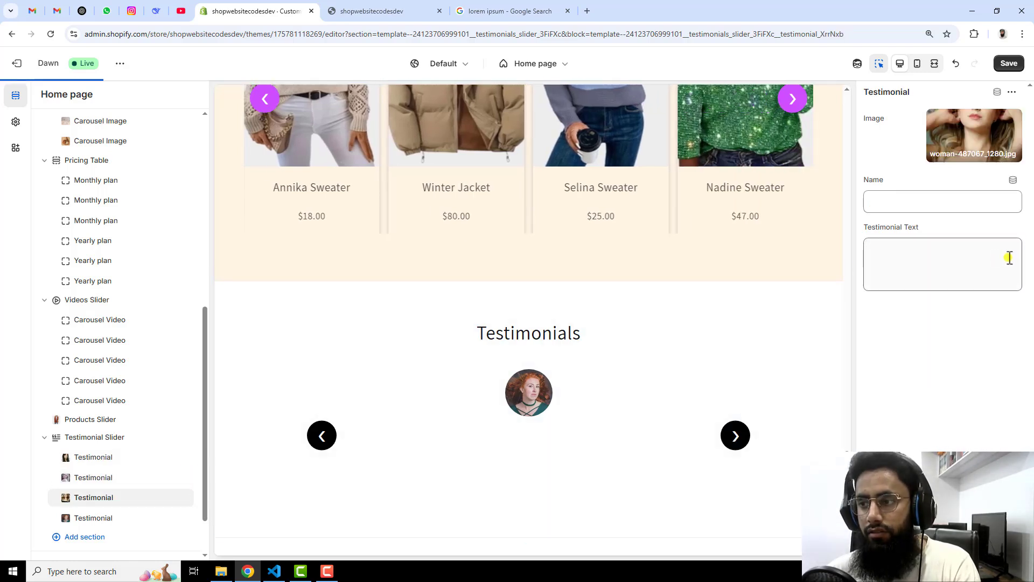
left_click(1009, 257)
key("ctrl+v")
left_click(106, 518)
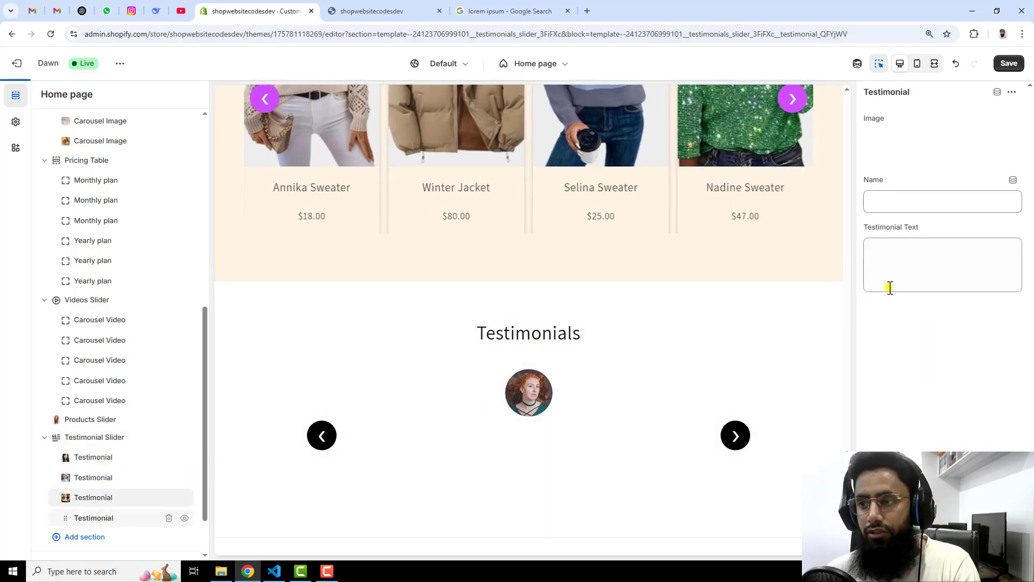
left_click(907, 262)
key("ctrl+v")
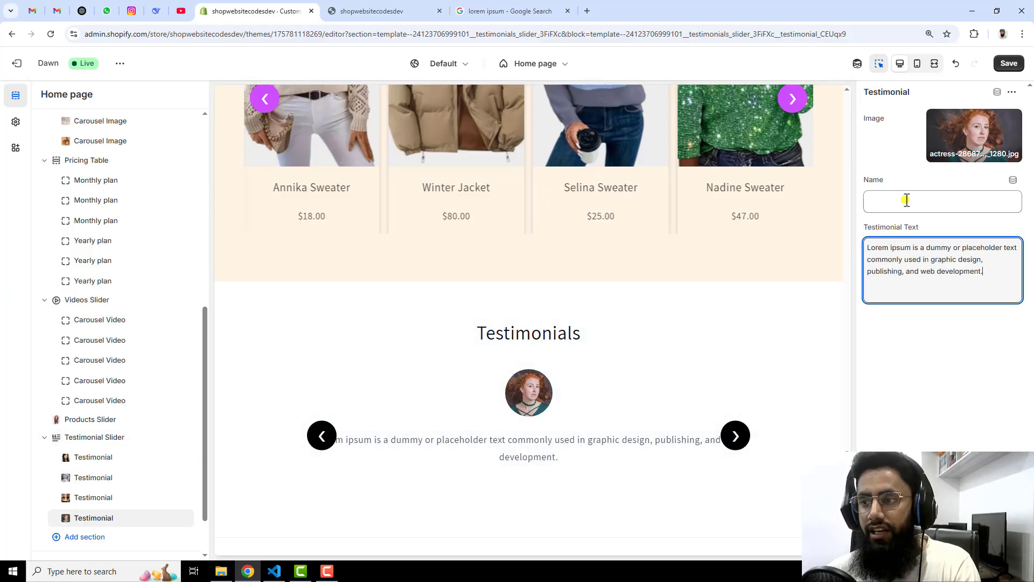
Copy 'Lorem ipsum' and set it as the name of testimonials four, three and two.
left_click(906, 200)
left_click_drag(911, 247, 838, 257)
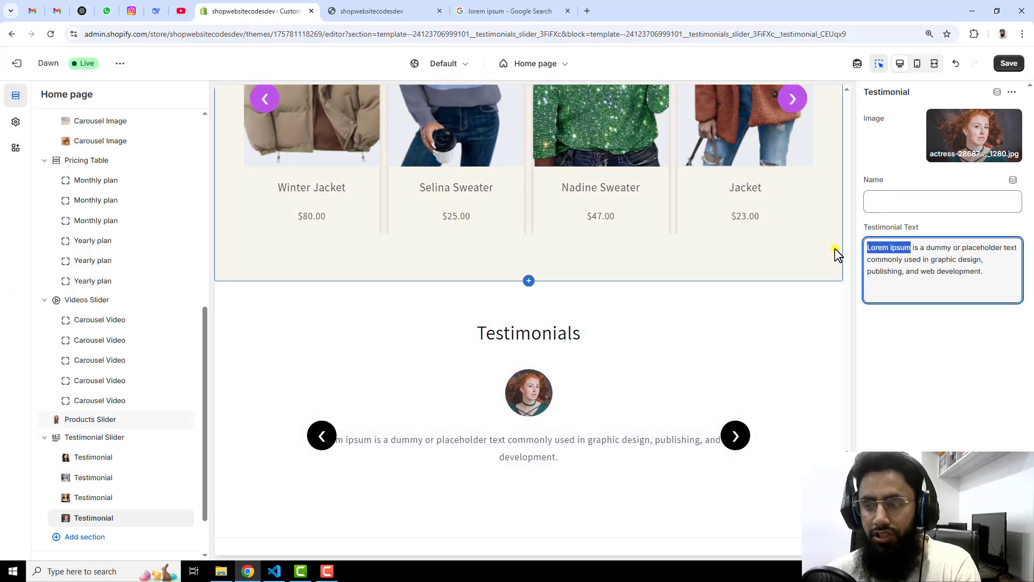
key("ctrl+c")
left_click(889, 200)
key("ctrl+v")
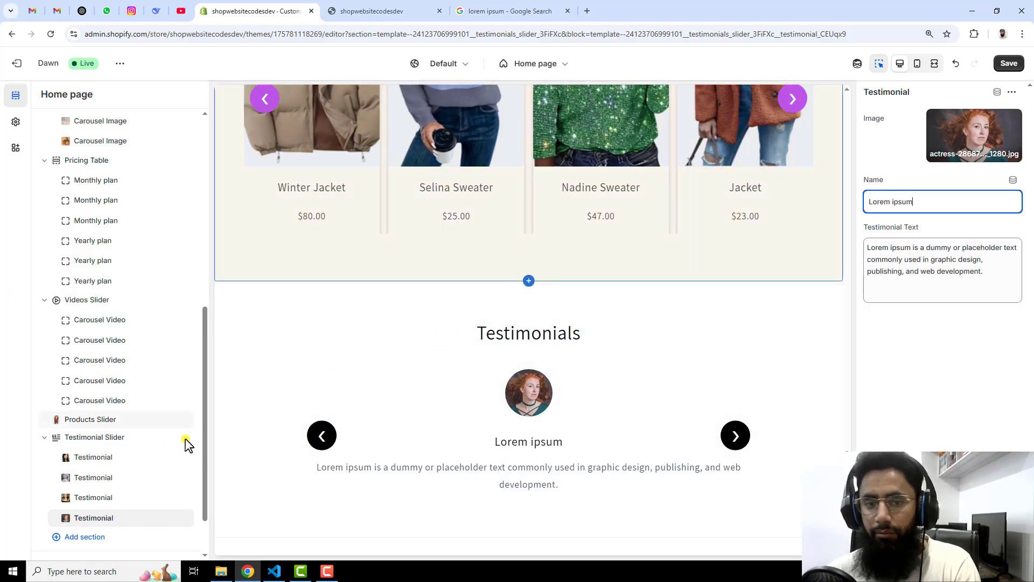
left_click(103, 497)
left_click(905, 198)
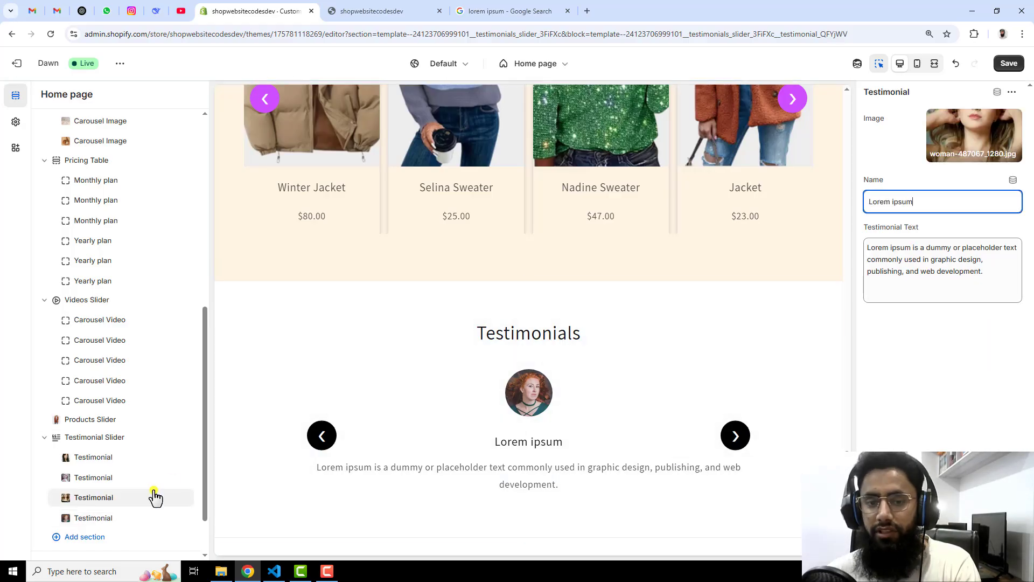
left_click(104, 477)
left_click(907, 201)
key("ctrl+v")
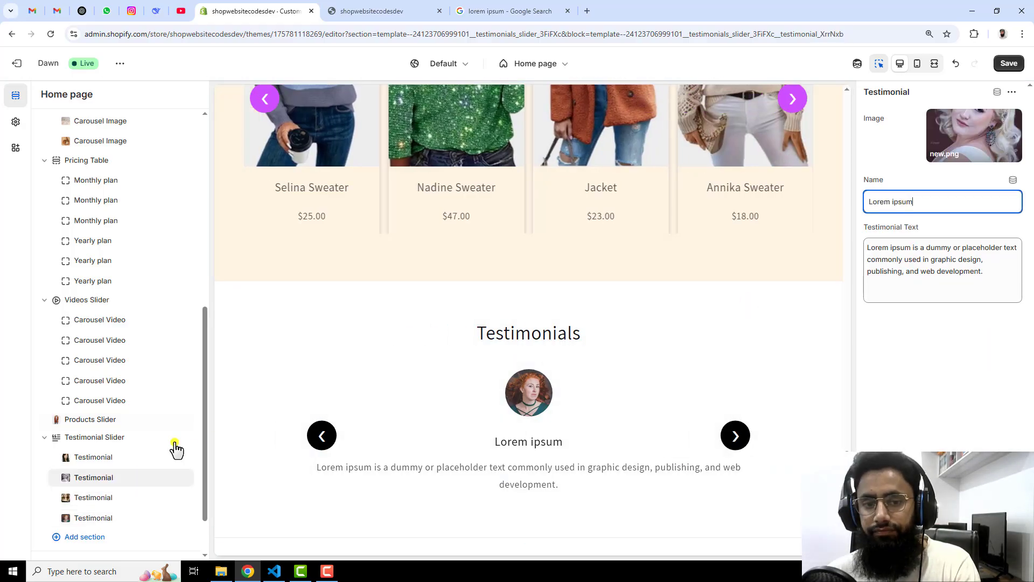
scroll(680, 317, "down", 3)
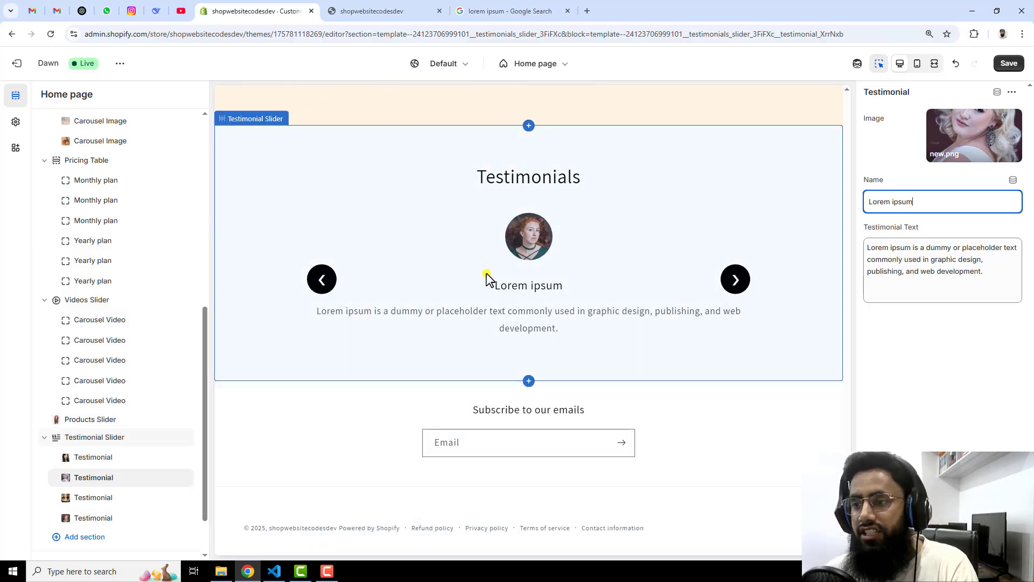
Change the Testimonial Slider section heading to 'Testimonials Slider'.
left_click(110, 441)
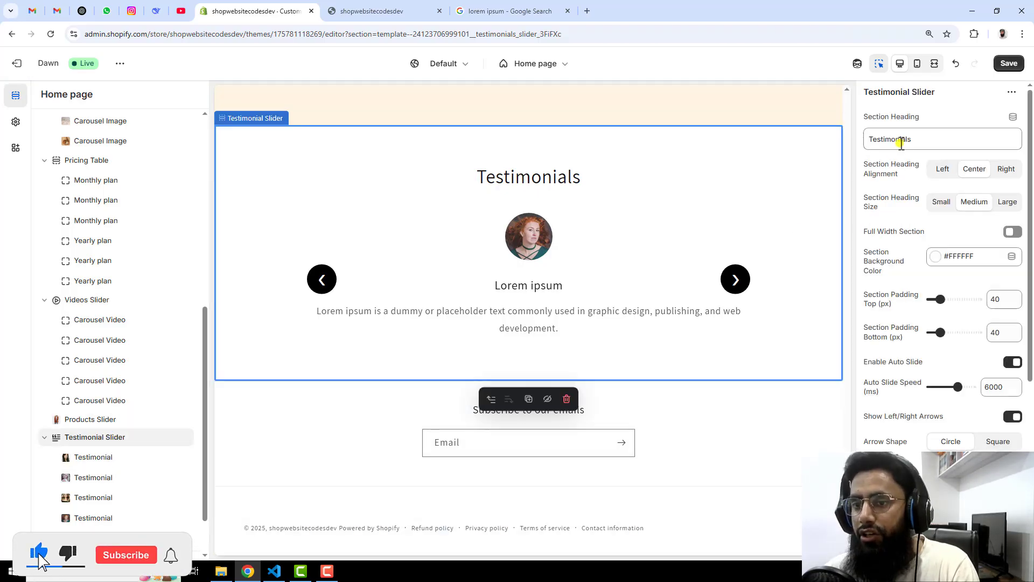
left_click(928, 140)
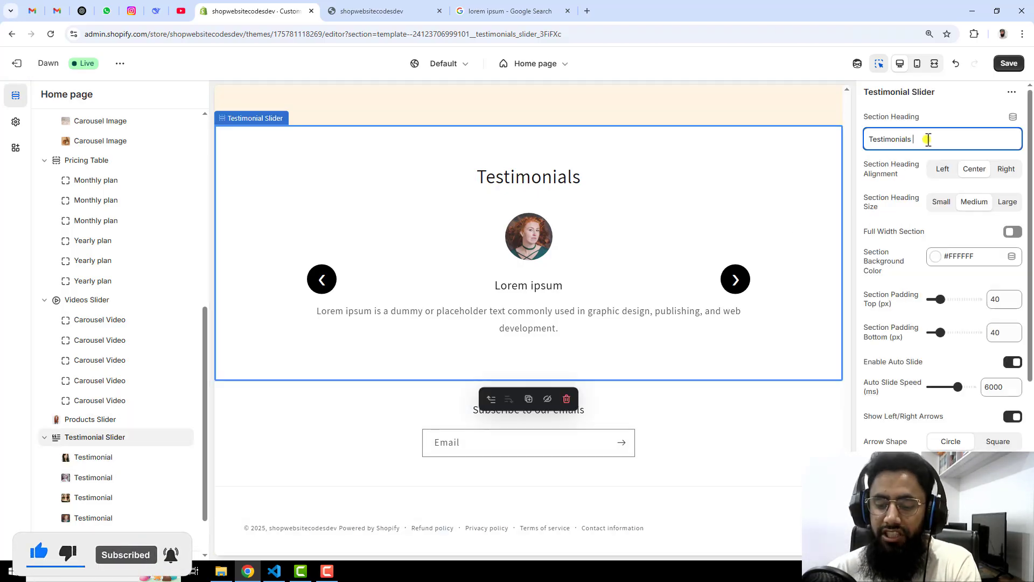
type("Slider")
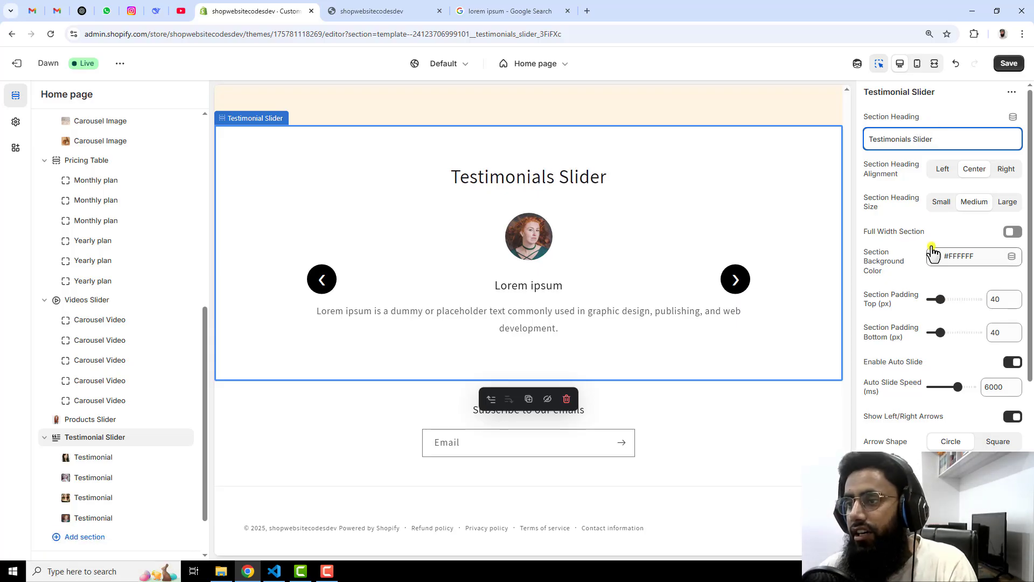
Try other heading alignments and sizes, ending with Center alignment and Medium size.
left_click(943, 170)
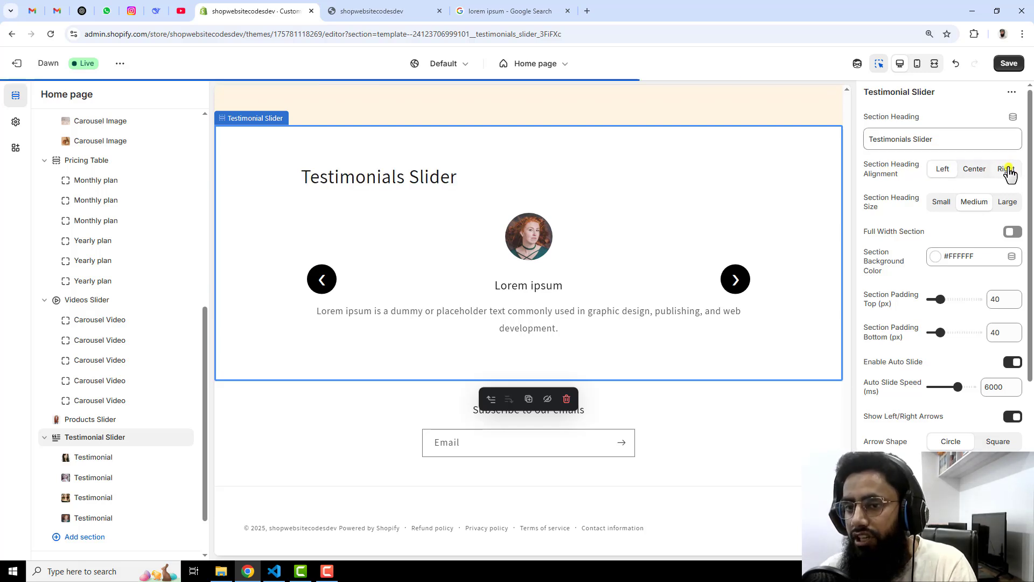
left_click(1005, 170)
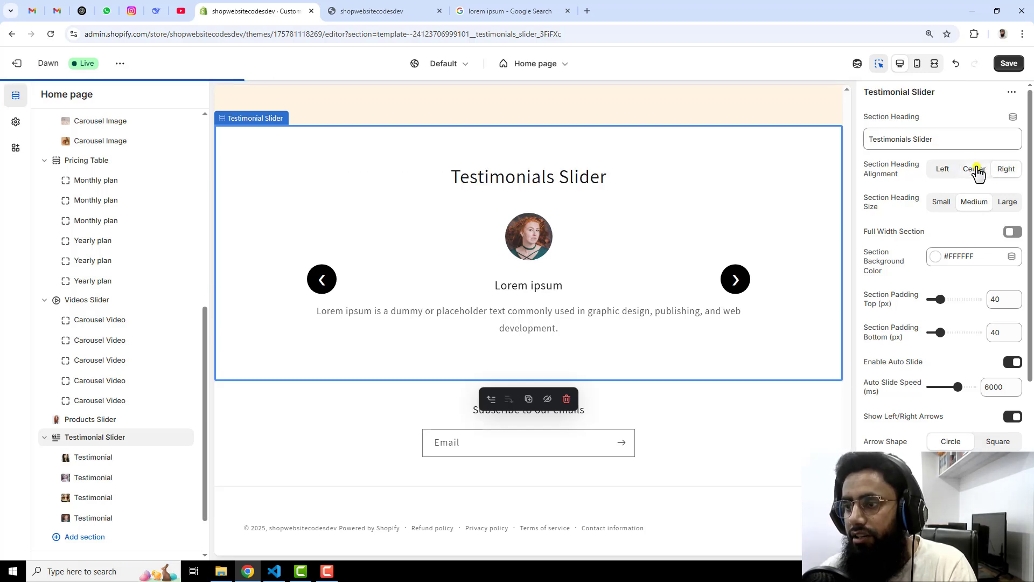
left_click(973, 169)
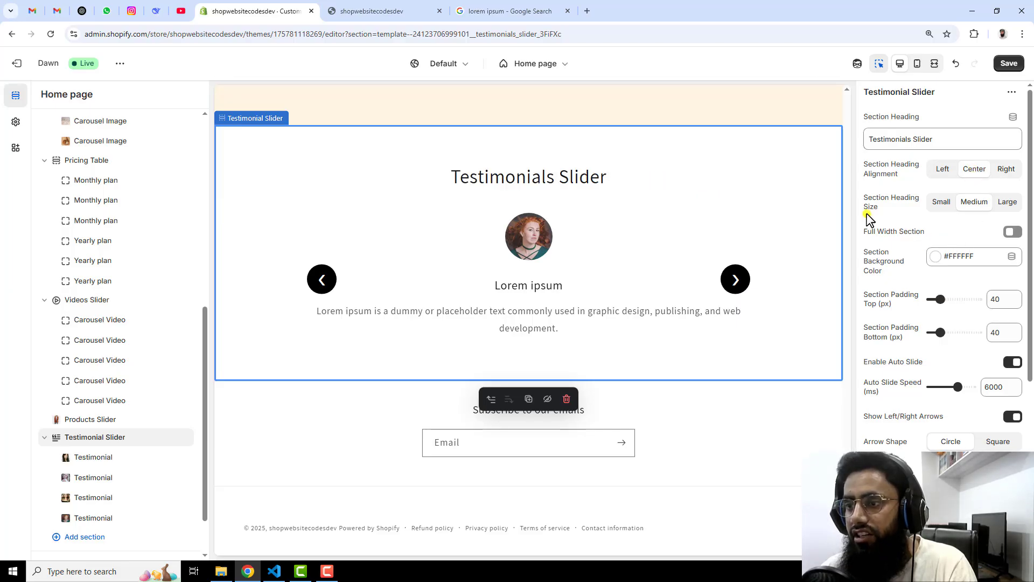
left_click(942, 202)
left_click(1006, 202)
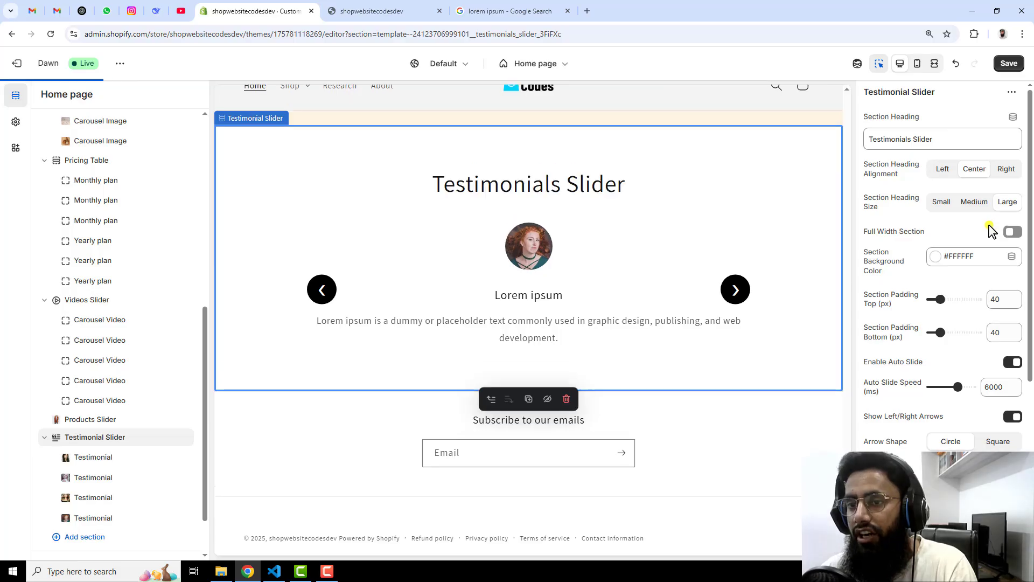
left_click(969, 213)
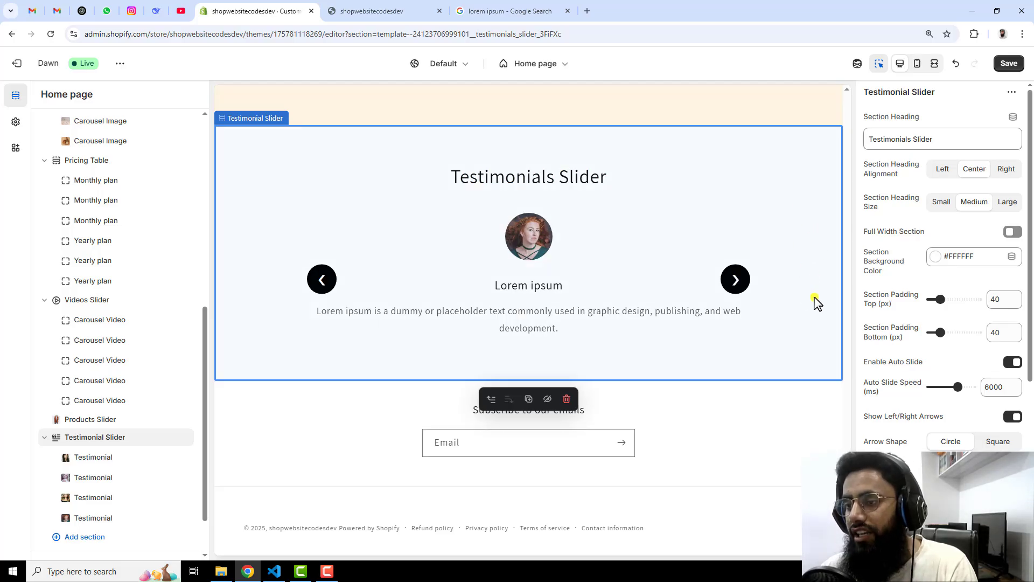
Set the section background colour to peach #FFE5D4.
left_click(978, 258)
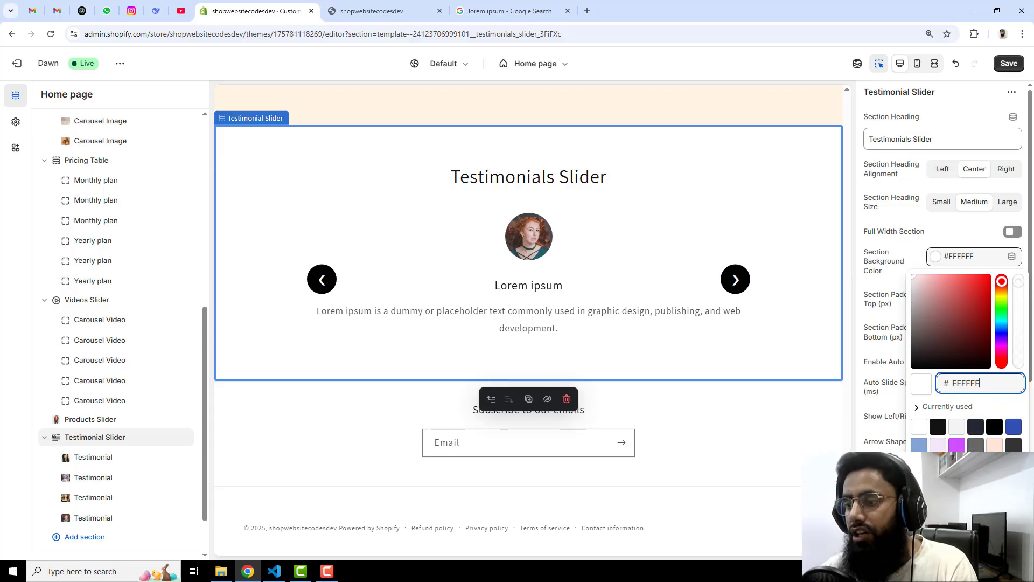
left_click(994, 446)
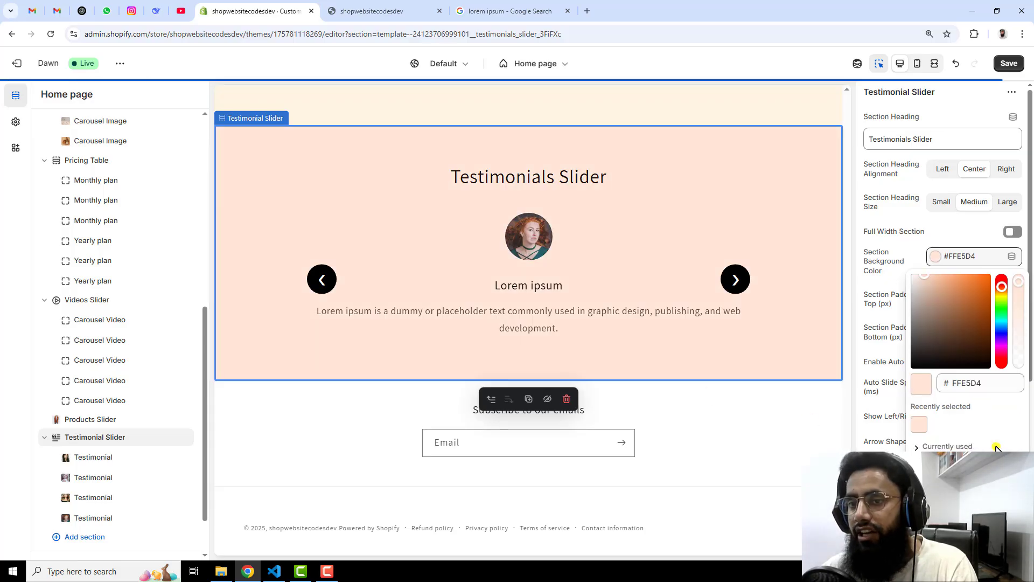
left_click(878, 245)
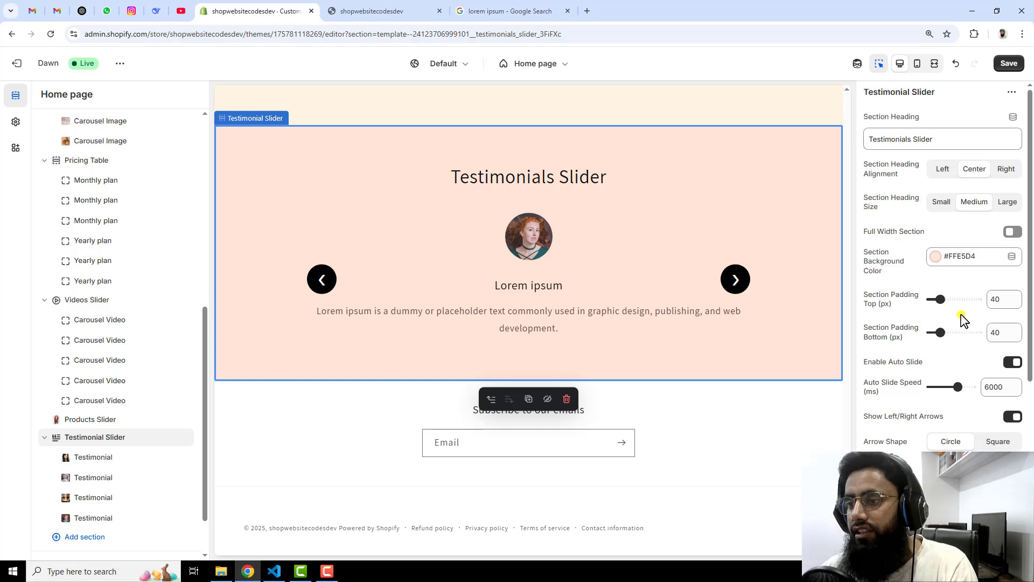
Set the section padding to 90 px top and 85 px bottom.
scroll(961, 316, "down", 1)
left_click_drag(939, 245, 951, 243)
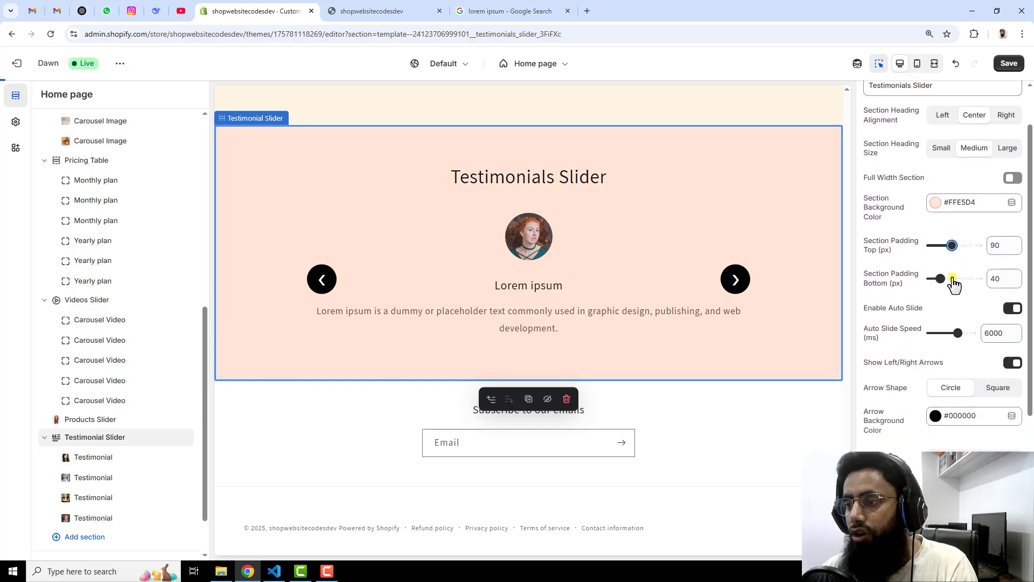
left_click_drag(940, 278, 951, 279)
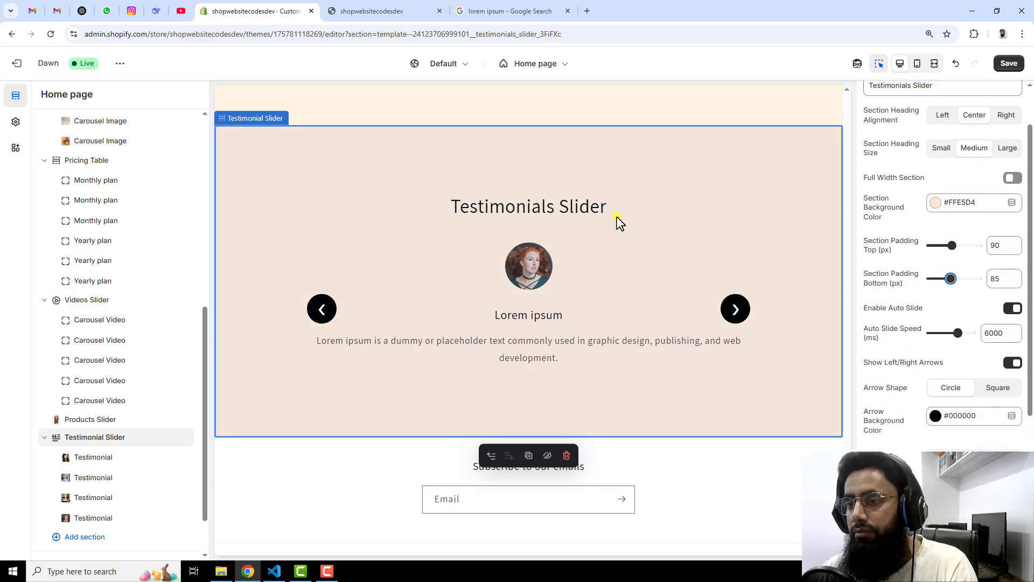
scroll(978, 323, "down", 2)
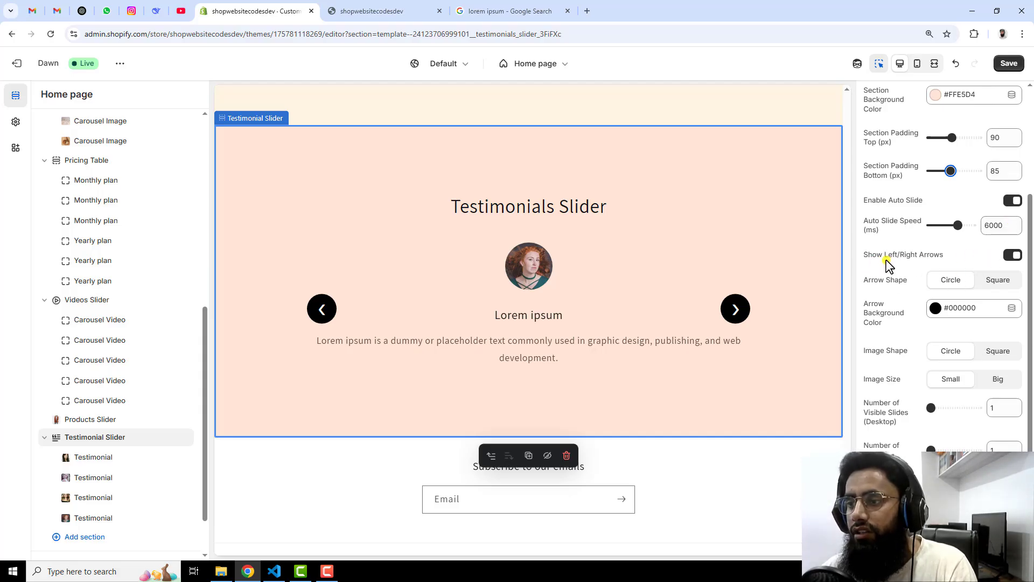
Turn on the slider arrows and make them purple #CE4EFF circles.
left_click(1011, 256)
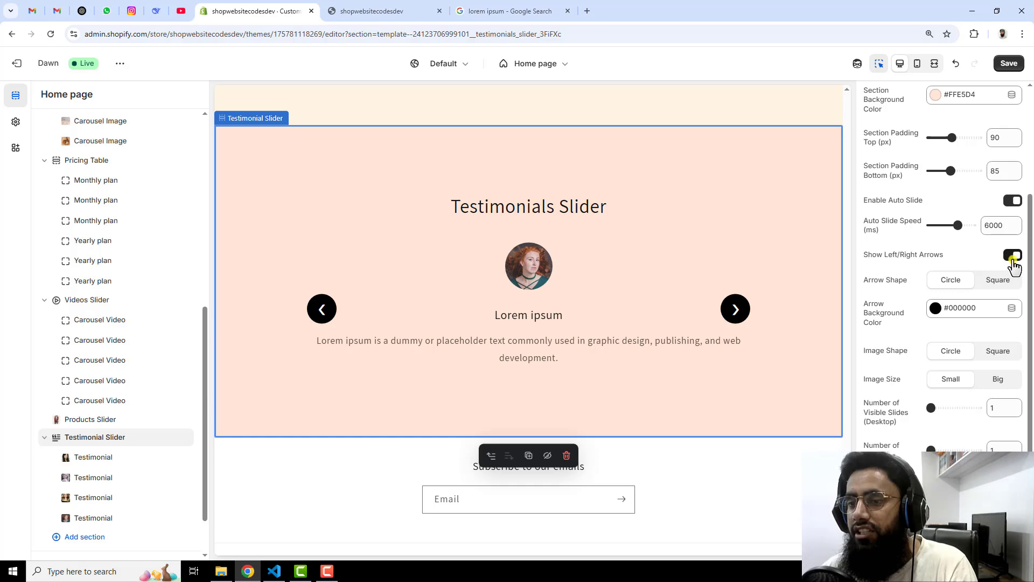
left_click(997, 282)
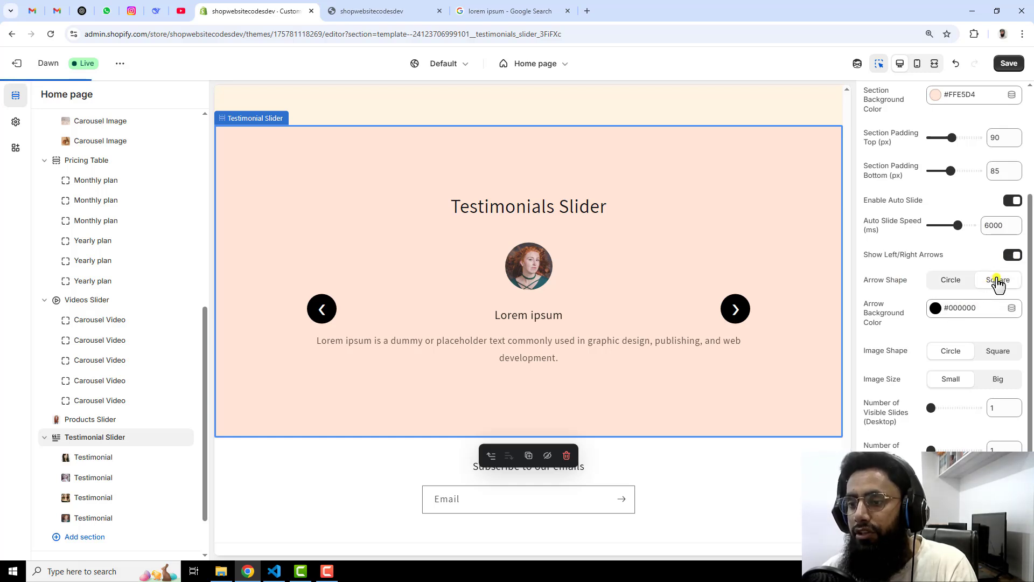
left_click(955, 285)
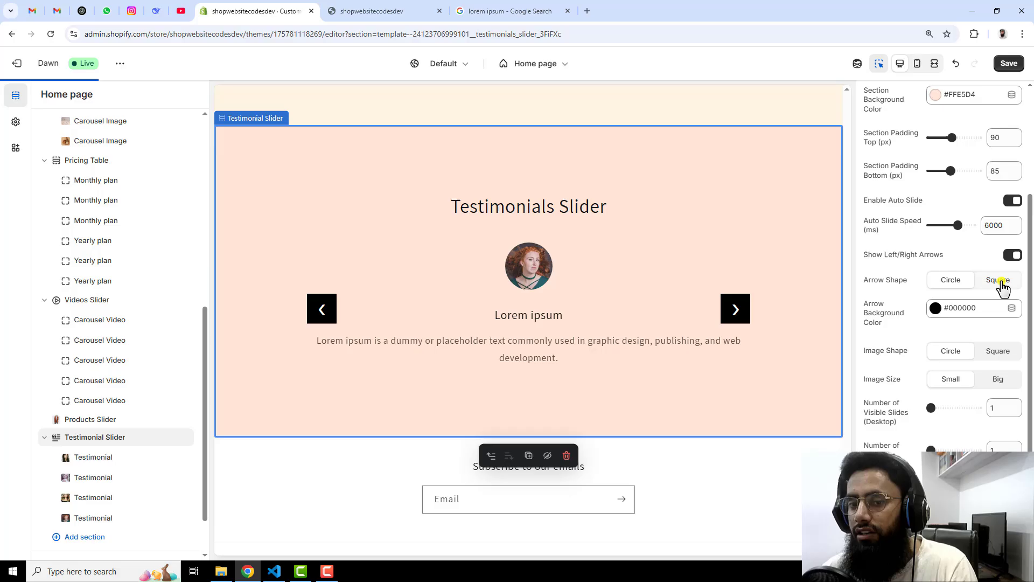
left_click(962, 311)
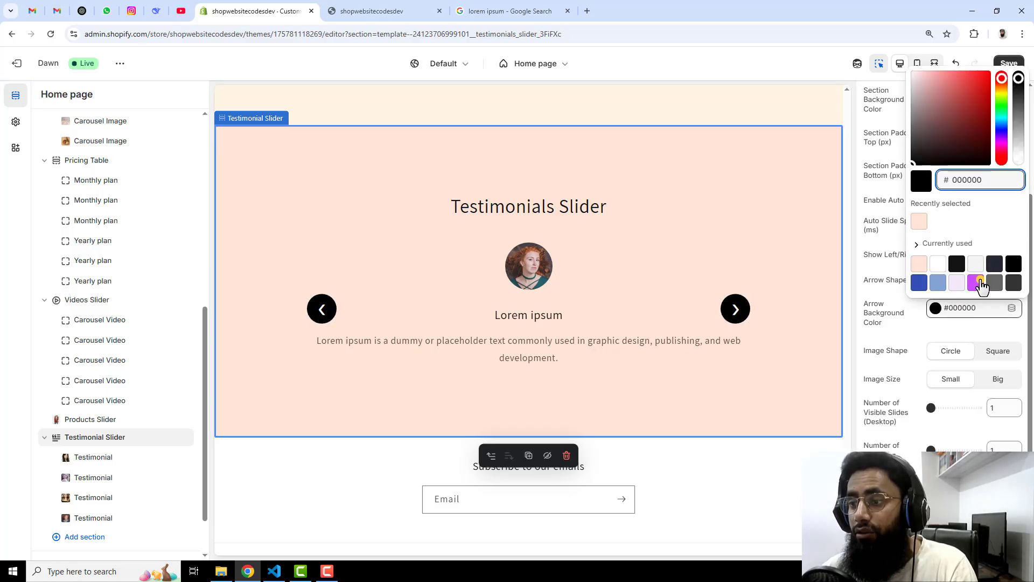
left_click(979, 284)
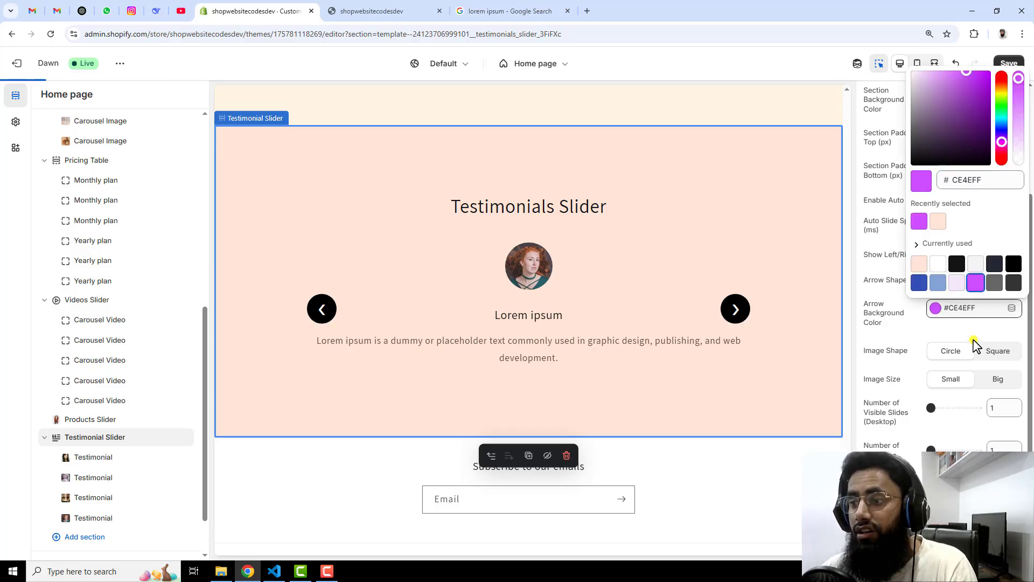
left_click(883, 339)
Set the testimonial photos to Circle shape at Big size.
scroll(884, 339, "down", 1)
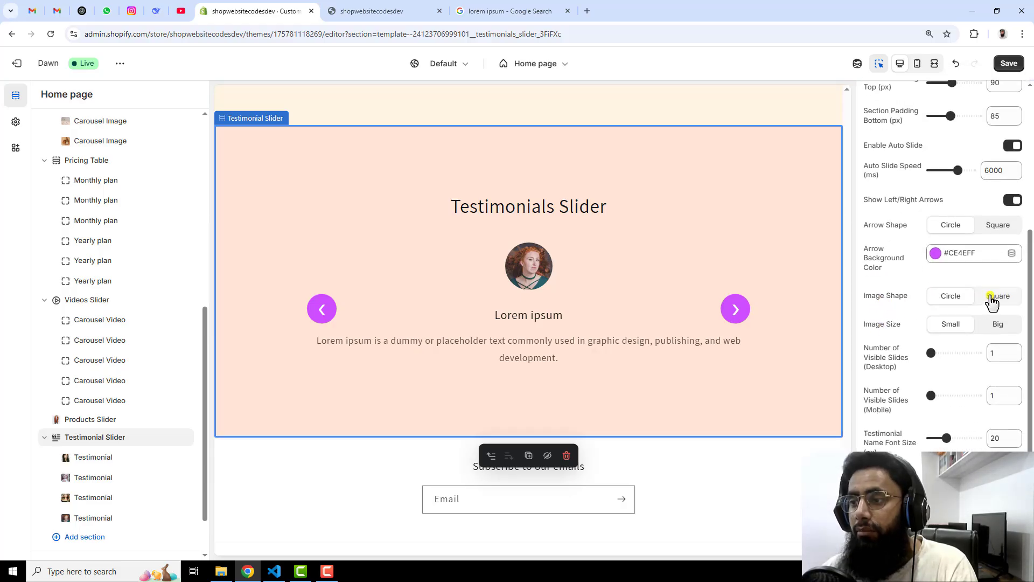
left_click(996, 297)
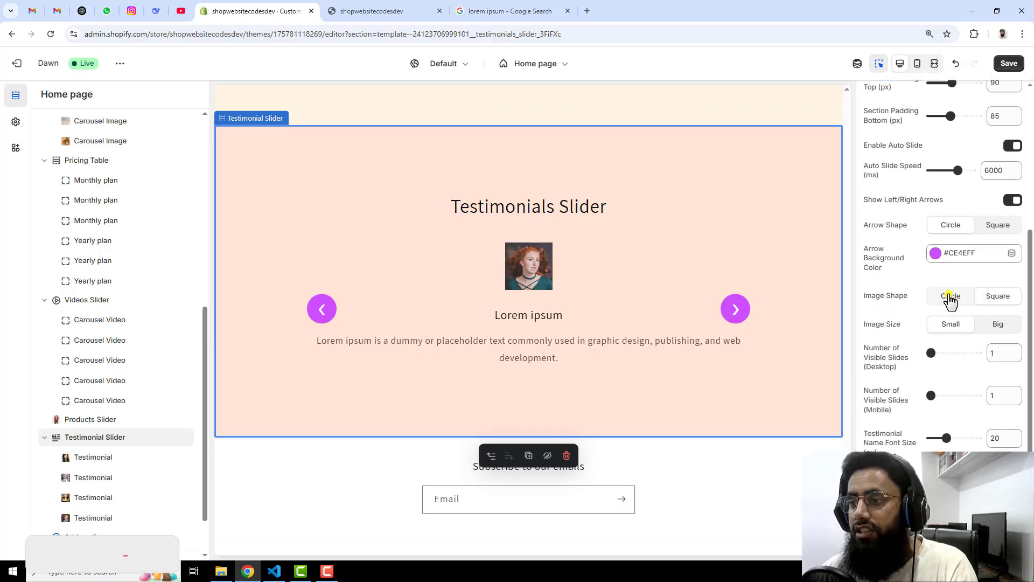
left_click(947, 296)
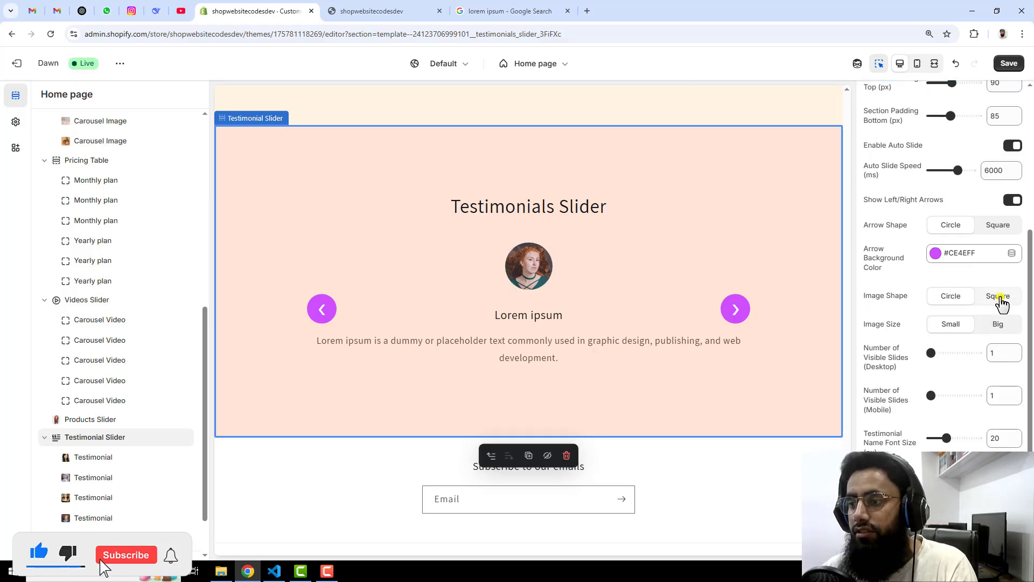
left_click(998, 326)
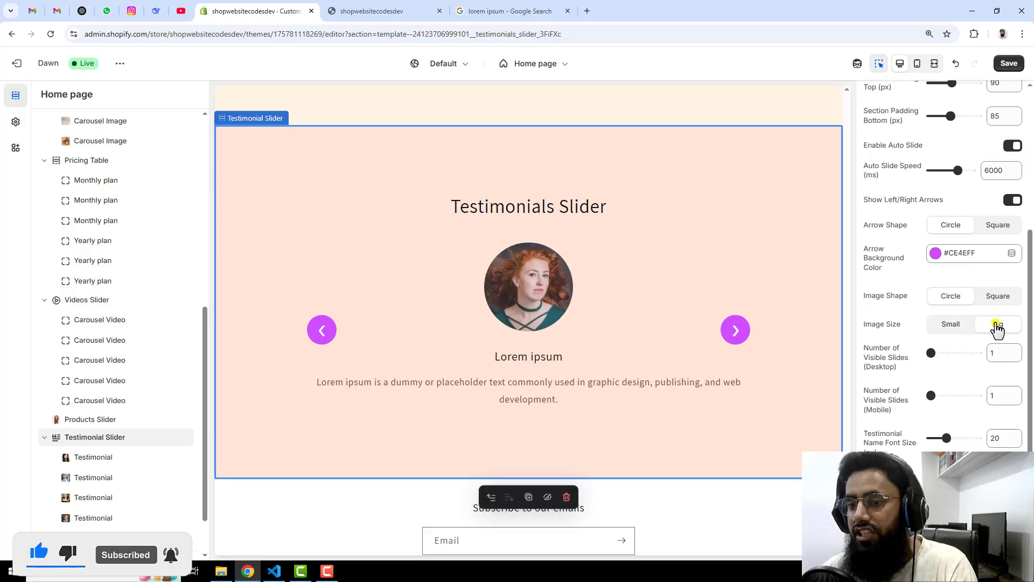
scroll(735, 375, "down", 1)
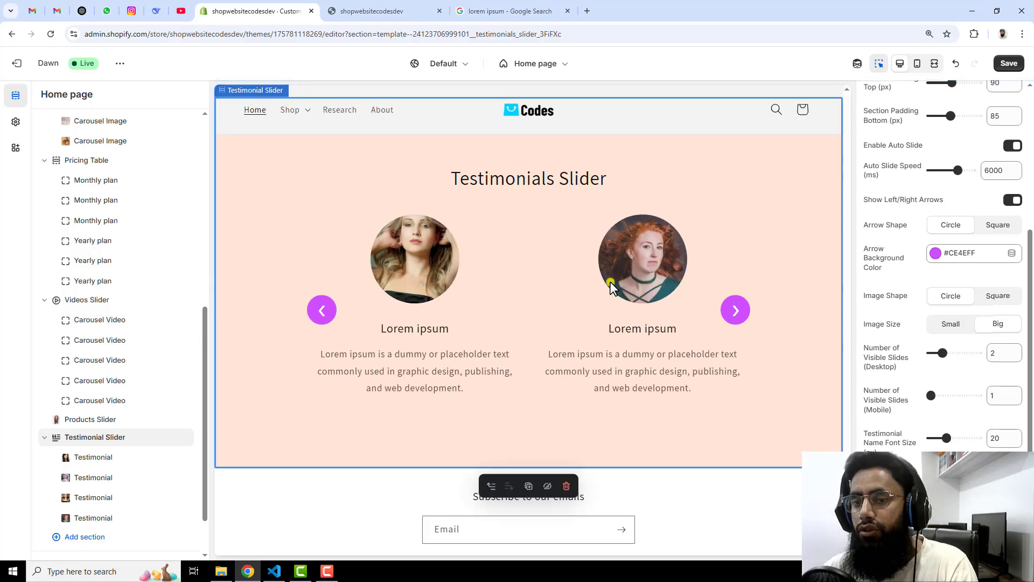
left_click(1012, 359)
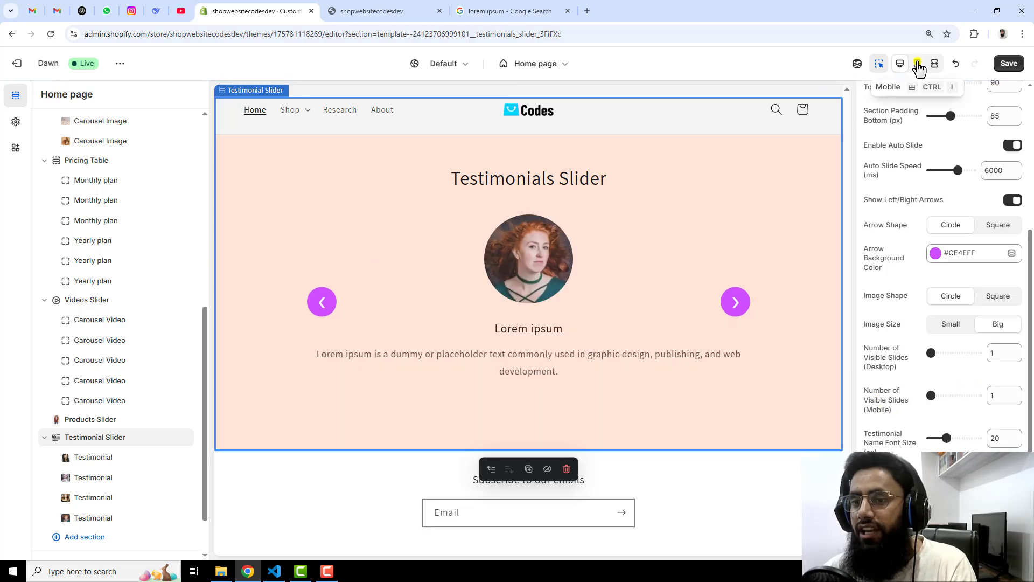
left_click(917, 63)
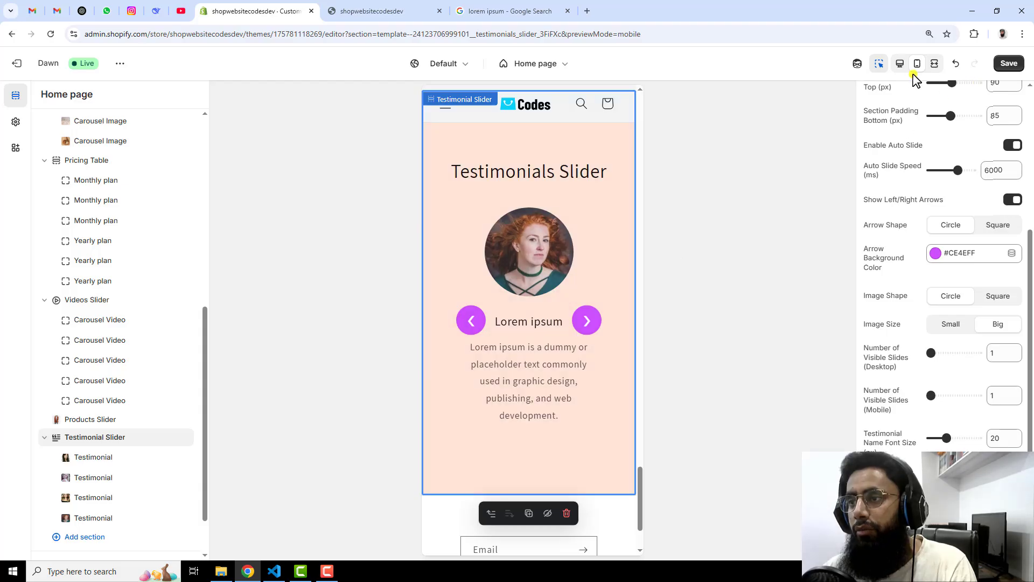
left_click(898, 64)
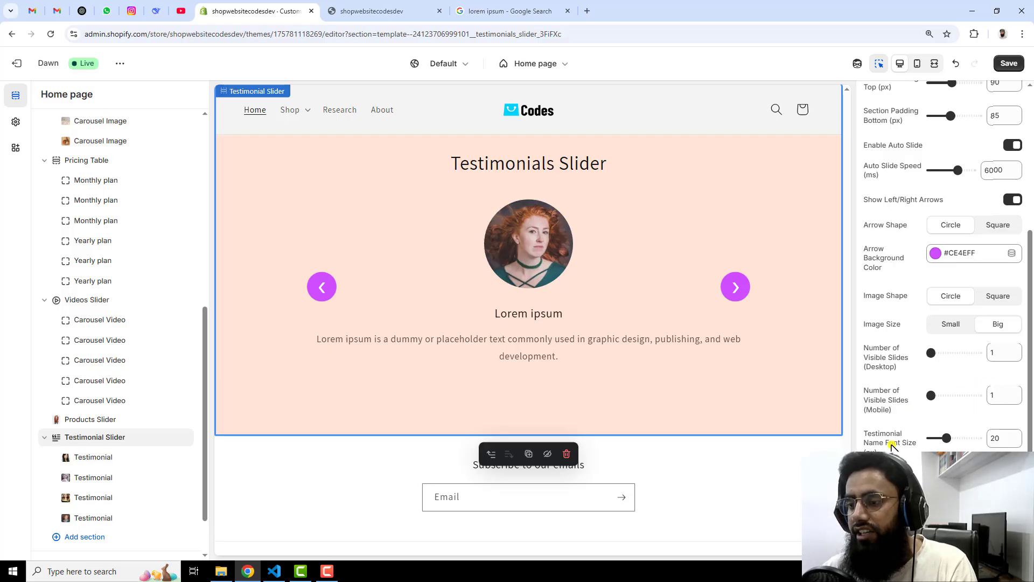
Set the testimonial name font size to 24 px and save.
left_click_drag(951, 440, 956, 437)
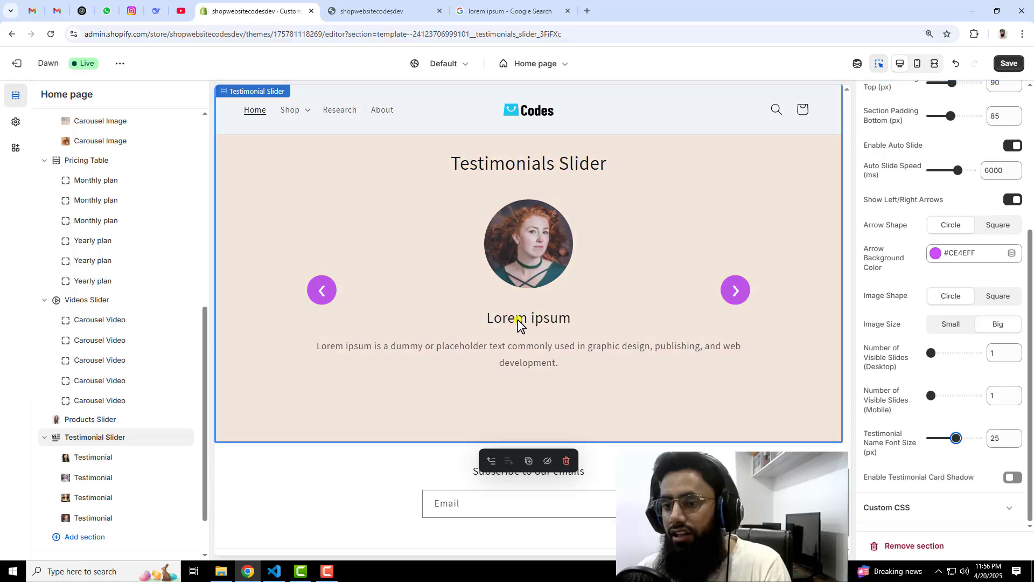
mouse_move(953, 434)
left_mouse_down()
mouse_move(972, 438)
mouse_move(949, 434)
left_mouse_up()
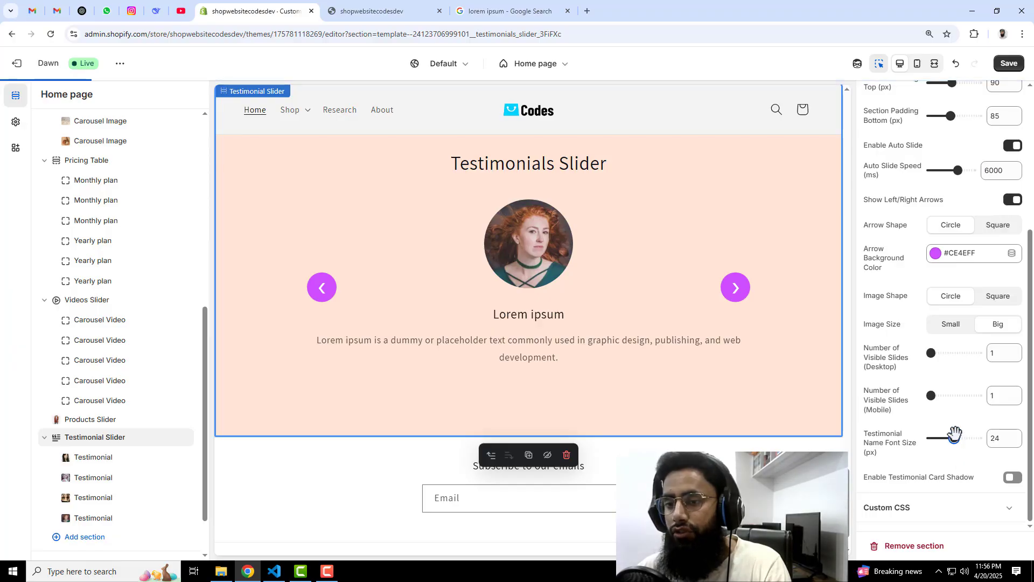
left_click(1008, 63)
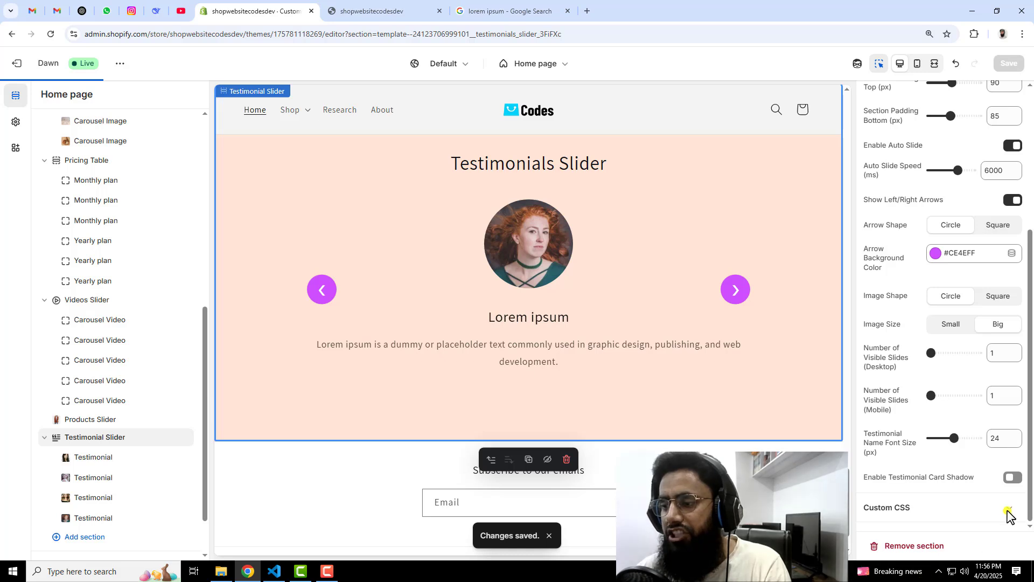
Toggle the testimonial card shadow on and back off, leaving it disabled.
left_click(1010, 478)
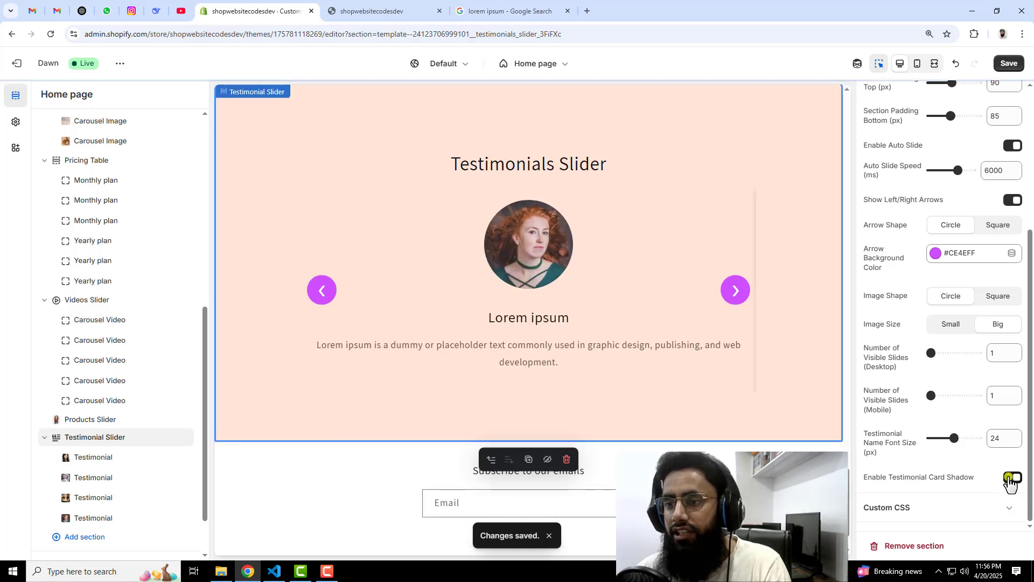
left_click(1015, 477)
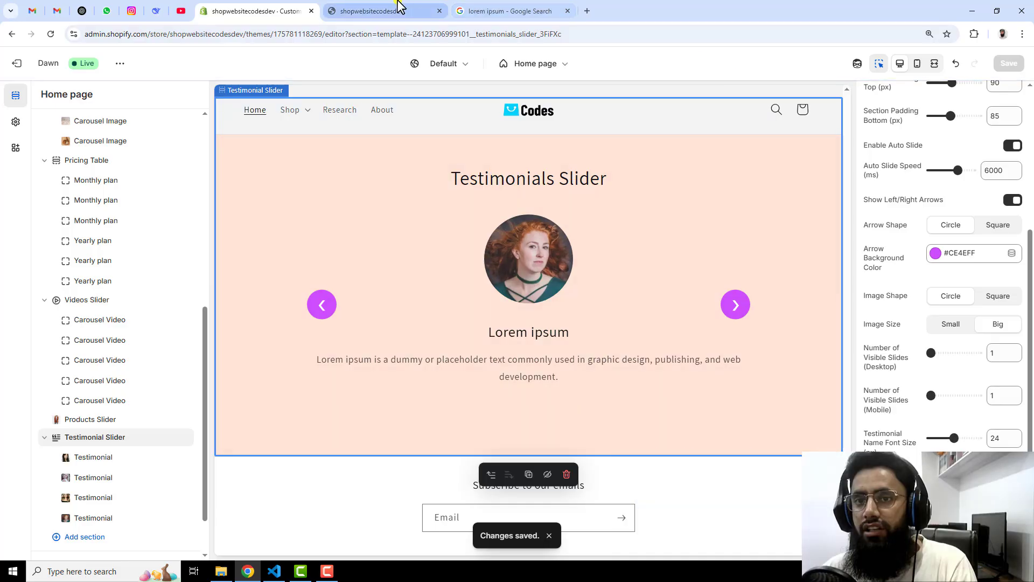
left_click(392, 7)
On the live storefront, advance the Testimonials Slider twice, then Inspect it in developer tools.
left_click(50, 34)
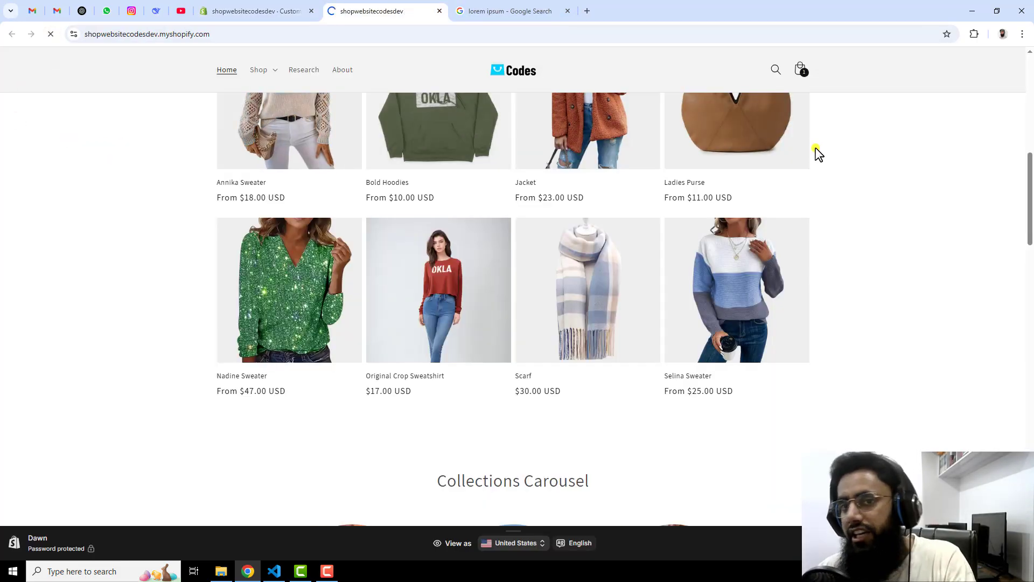
scroll(694, 322, "down", 15)
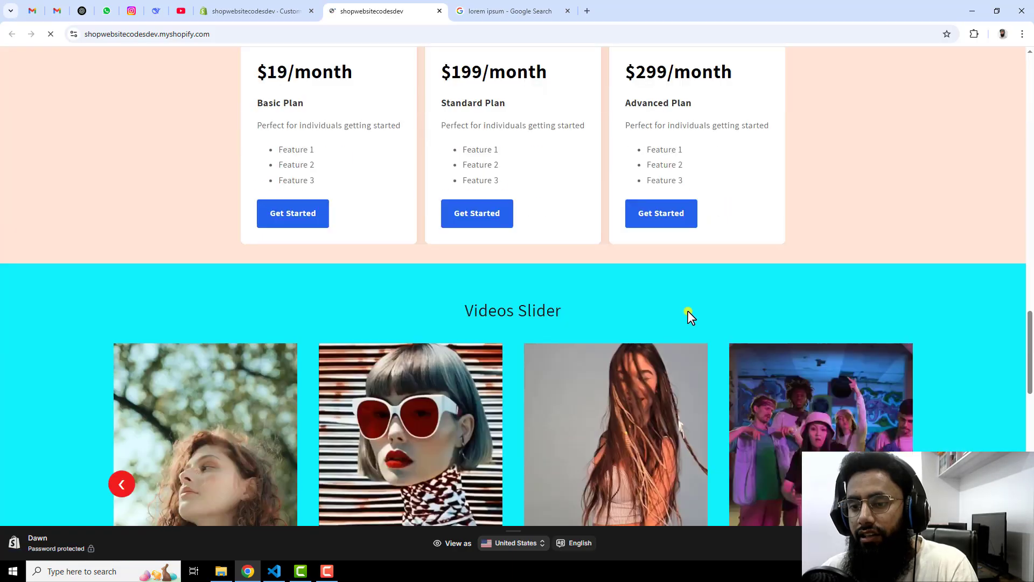
scroll(410, 358, "up", 1)
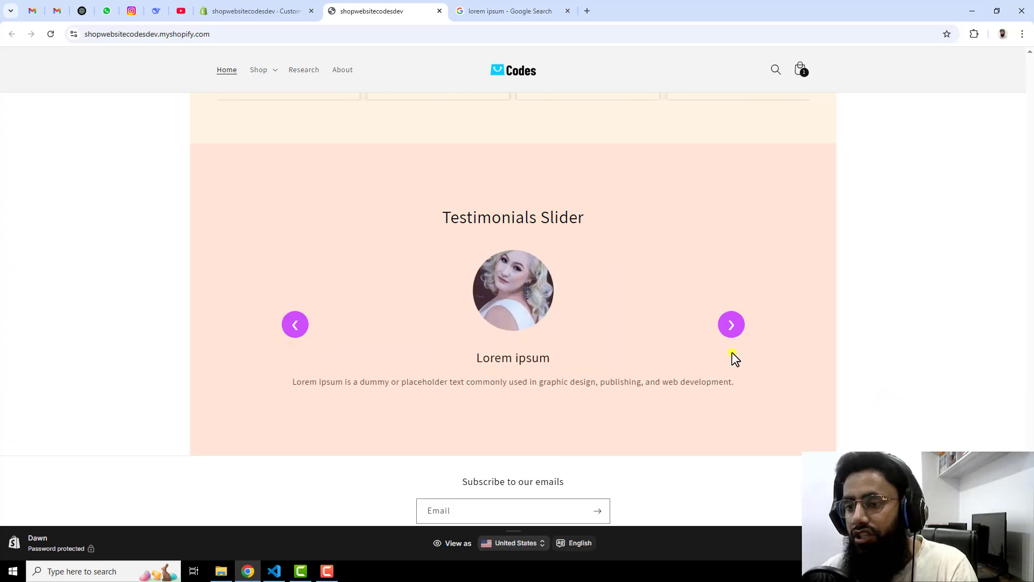
left_click(734, 326)
left_click(736, 328)
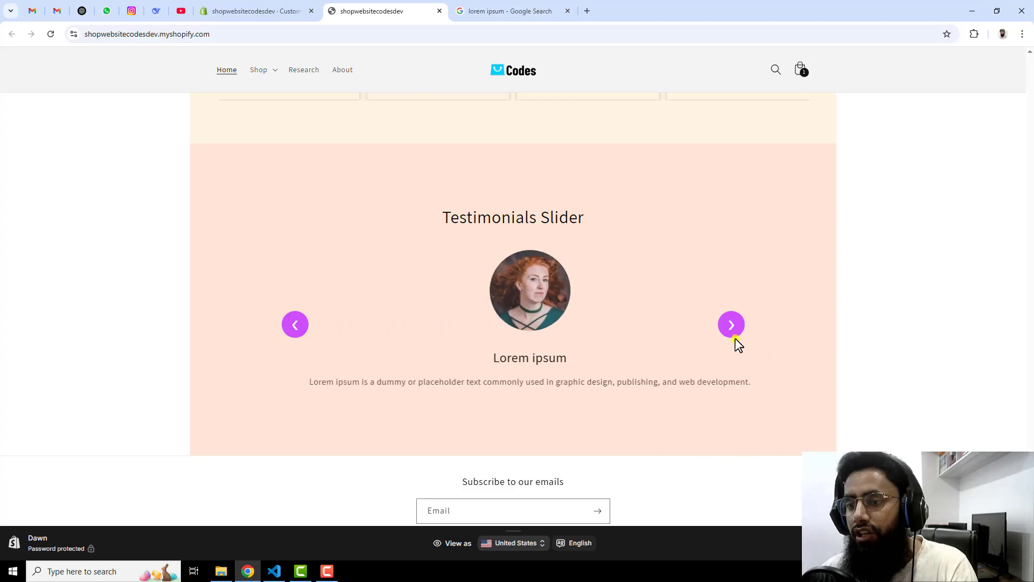
right_click(723, 287)
left_click(761, 498)
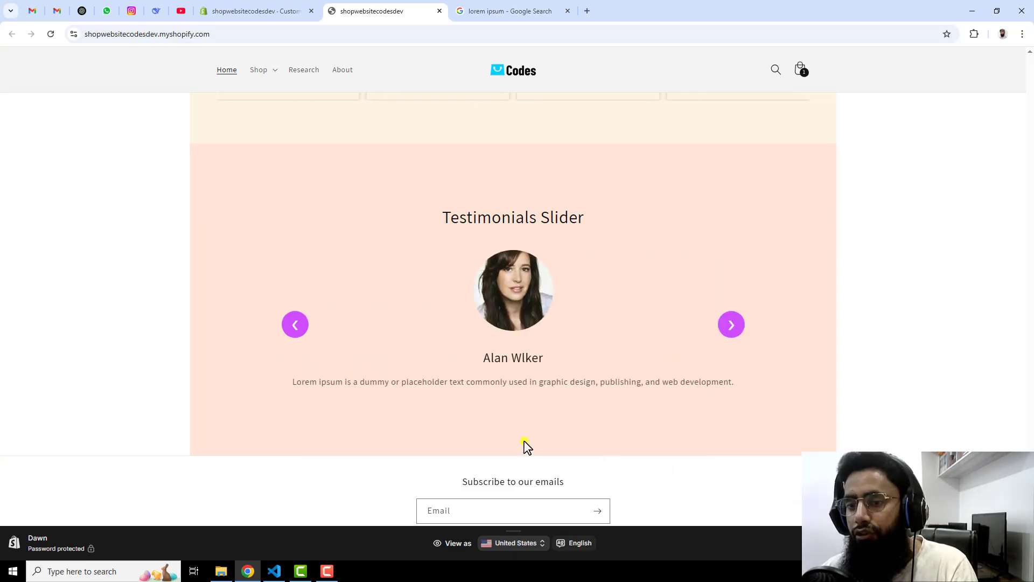
In the mobile view, advance the slider four times, reload, and scroll back to it.
left_click(179, 366)
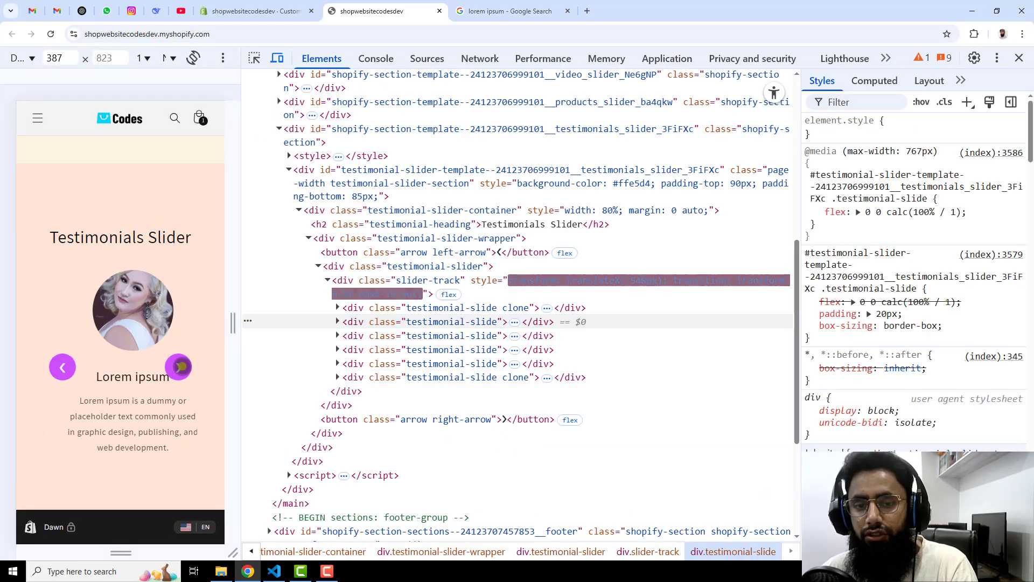
left_click(179, 366)
left_click(179, 367)
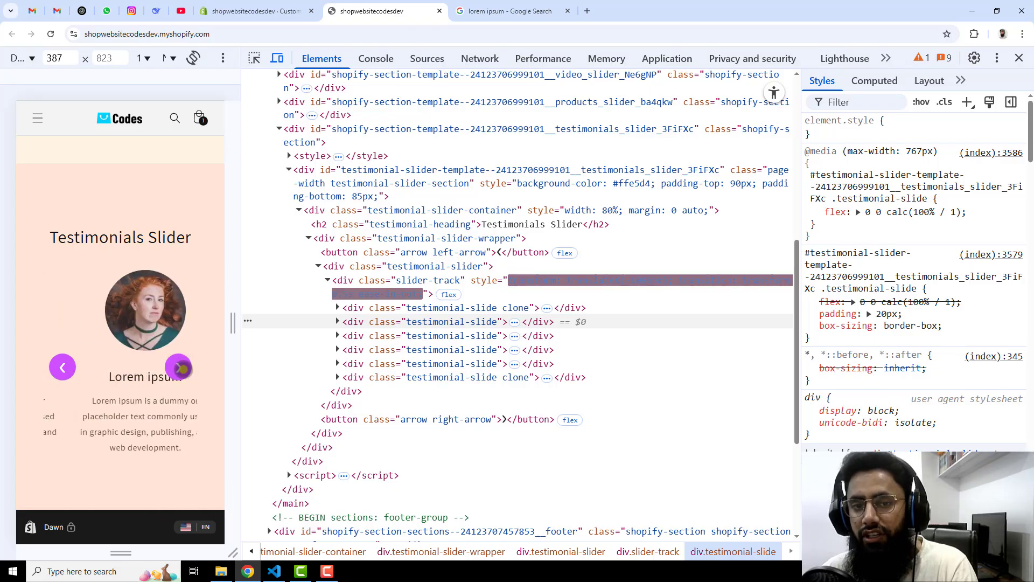
left_click(181, 367)
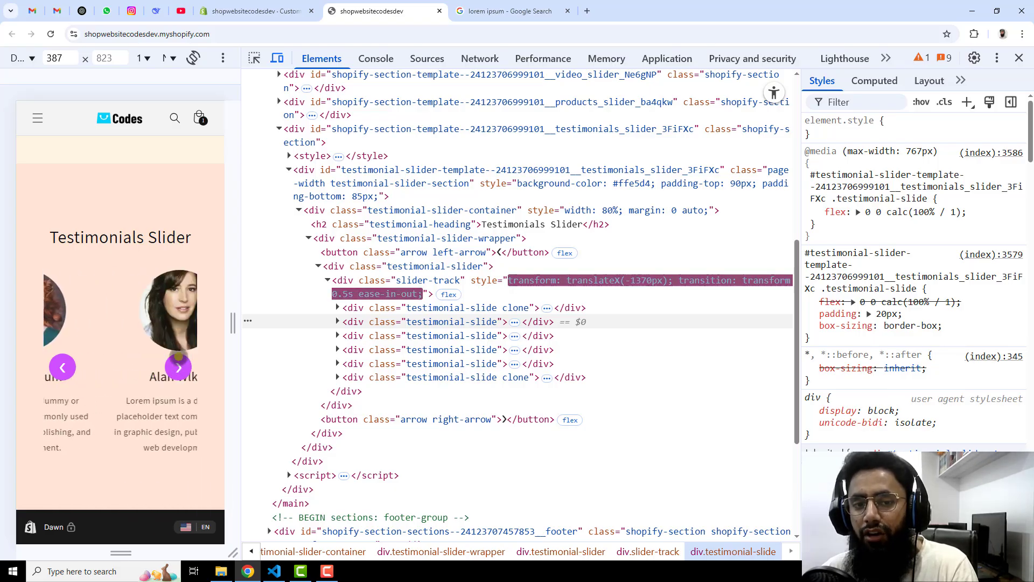
left_click(52, 34)
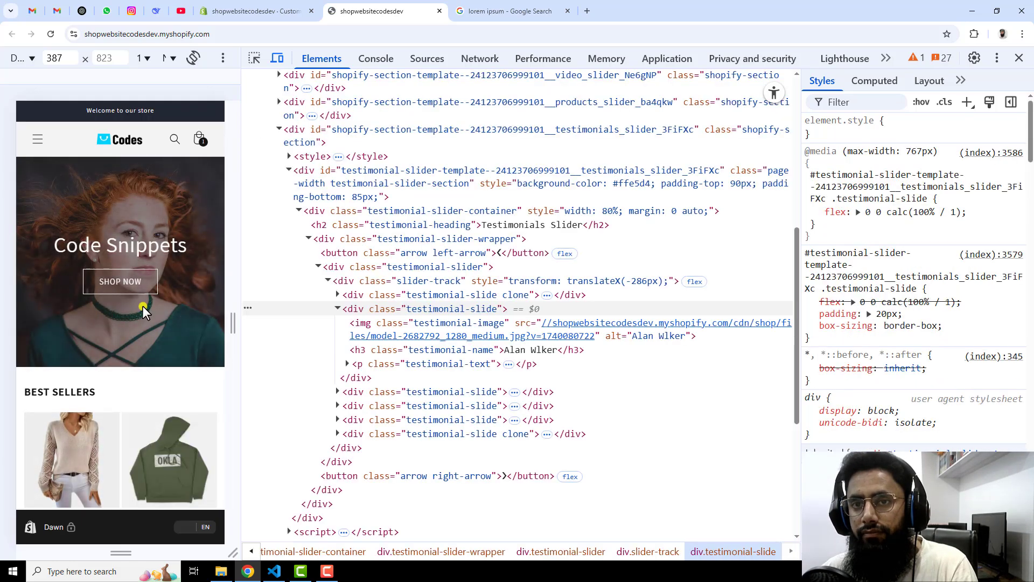
scroll(142, 306, "down", 10)
scroll(139, 303, "down", 15)
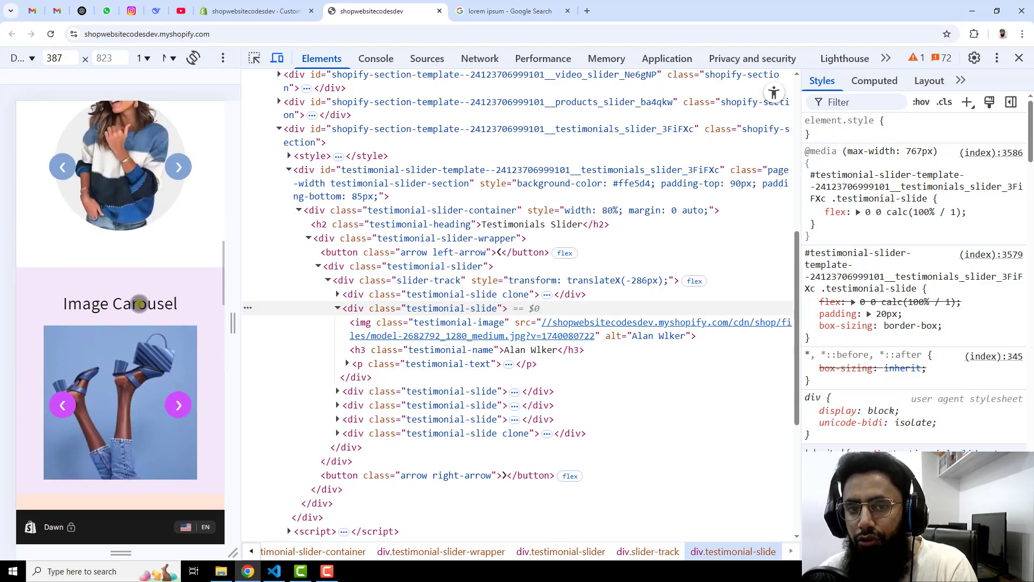
scroll(139, 303, "down", 10)
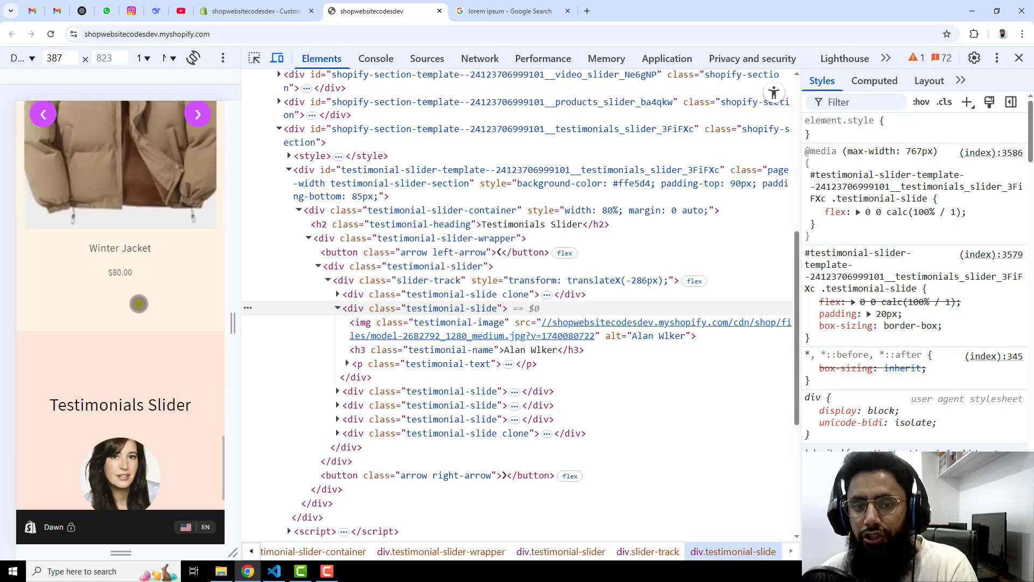
scroll(114, 210, "up", 1)
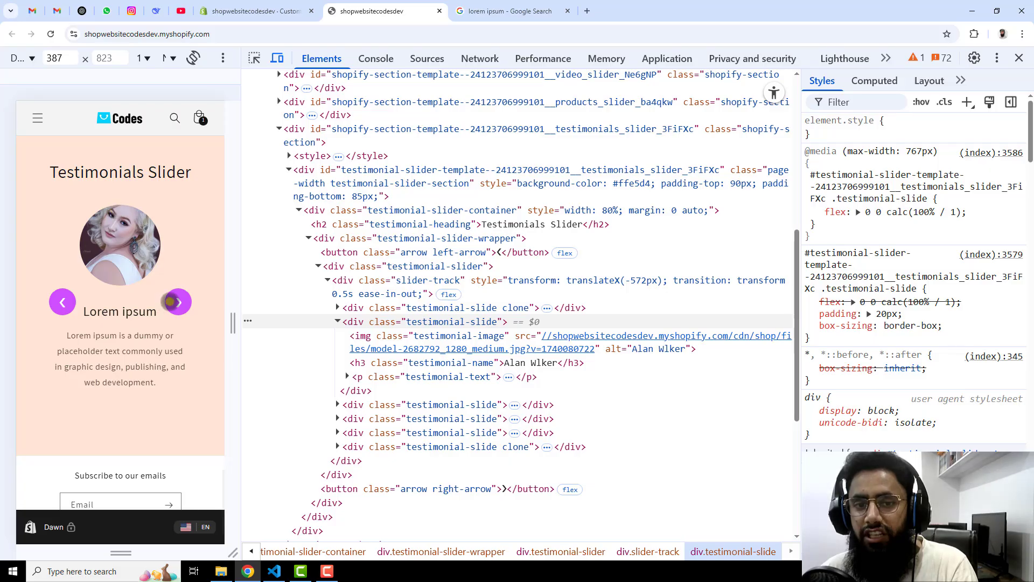